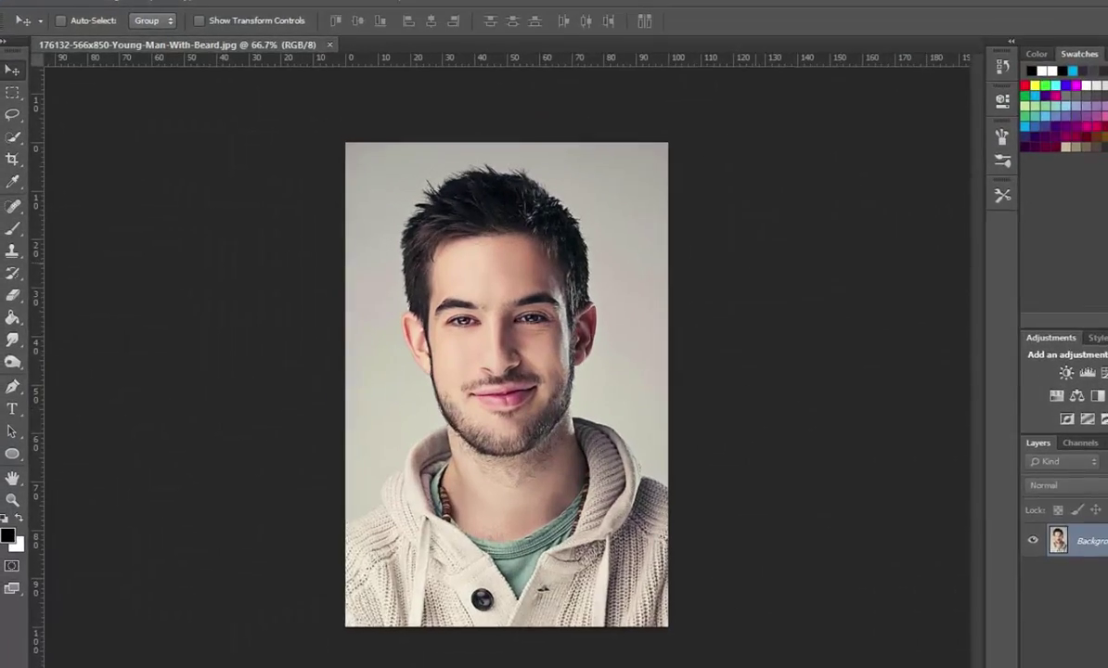
Set up the Clone Stamp at 31% opacity with a 15 px, 0% hardness brush.
key(s)
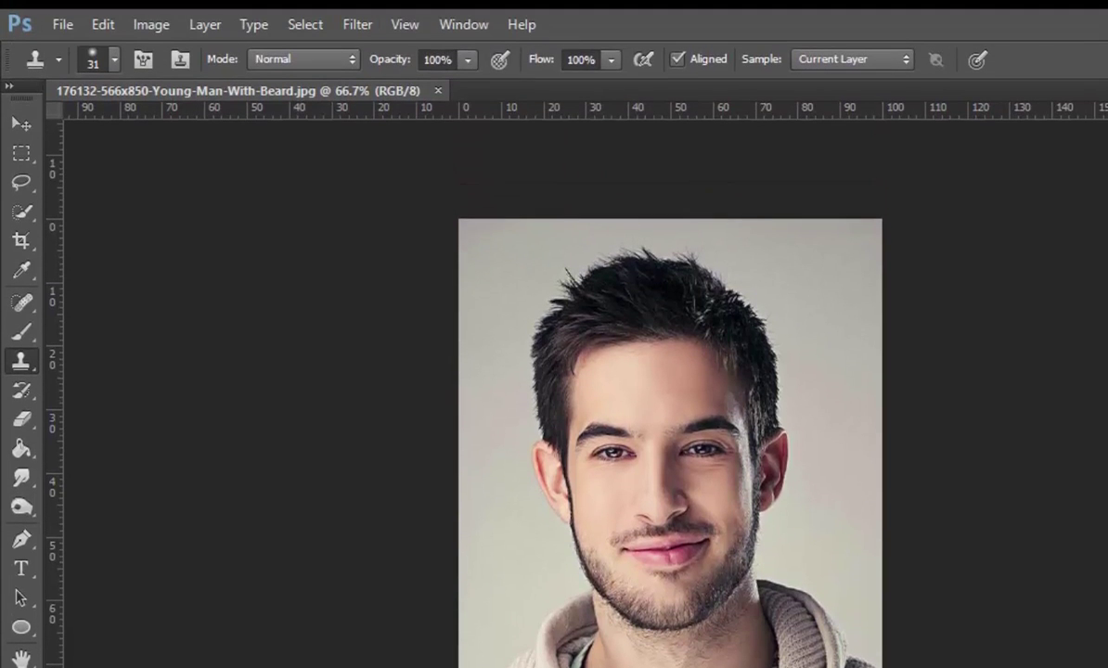
key(2)
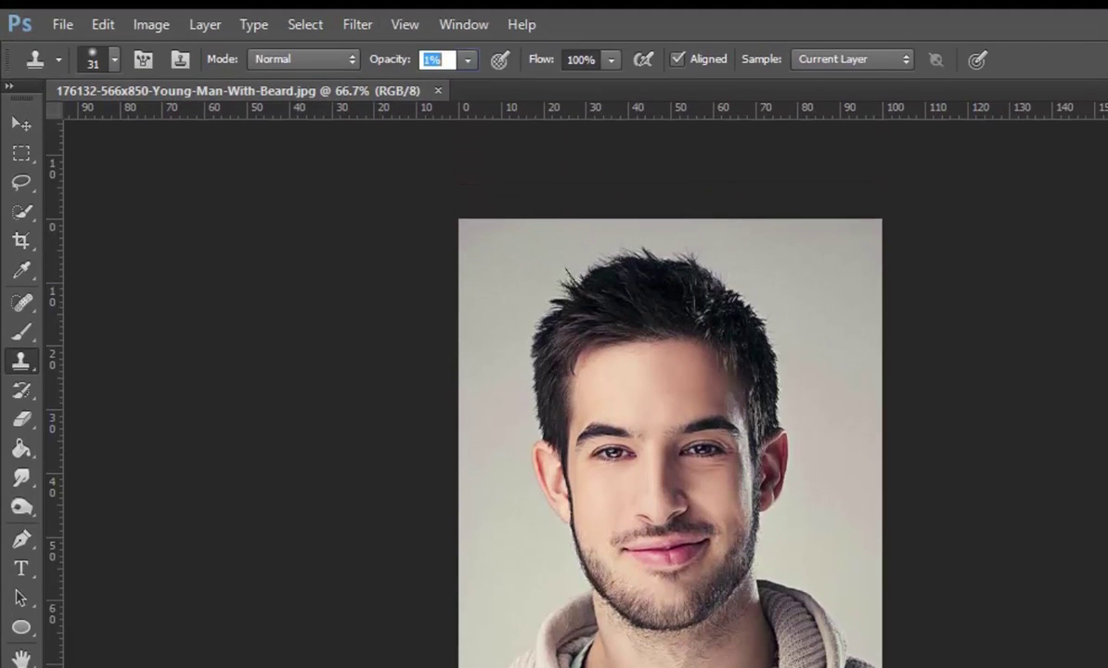
key(1)
click(434, 59)
click(114, 60)
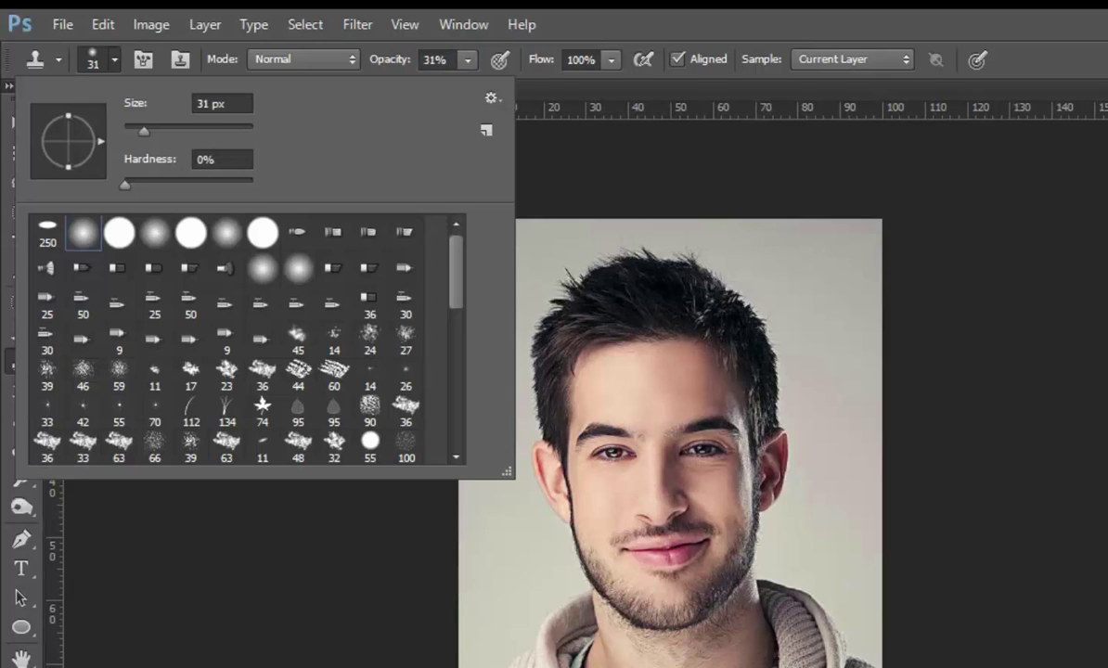
text(15)
key(Return)
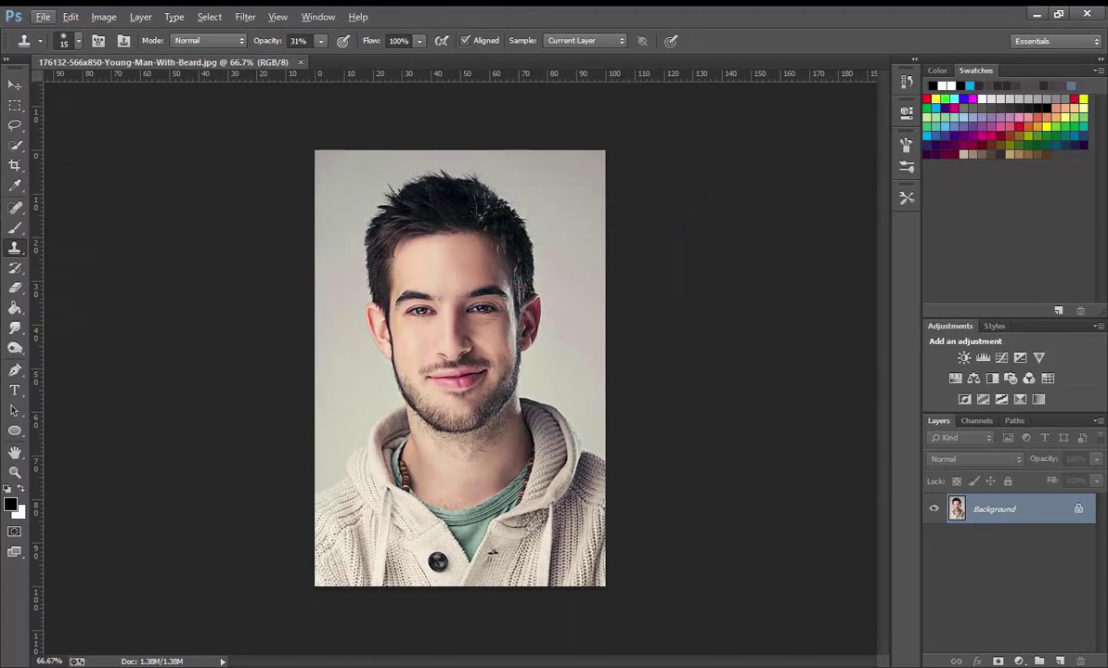
Zoom in on the face to about 166%, then return to the Clone Stamp.
key(z)
mouse_move(486, 352)
mouse_down()
mouse_move(557, 352)
mouse_move(519, 351)
mouse_up()
key(ctrl+r)
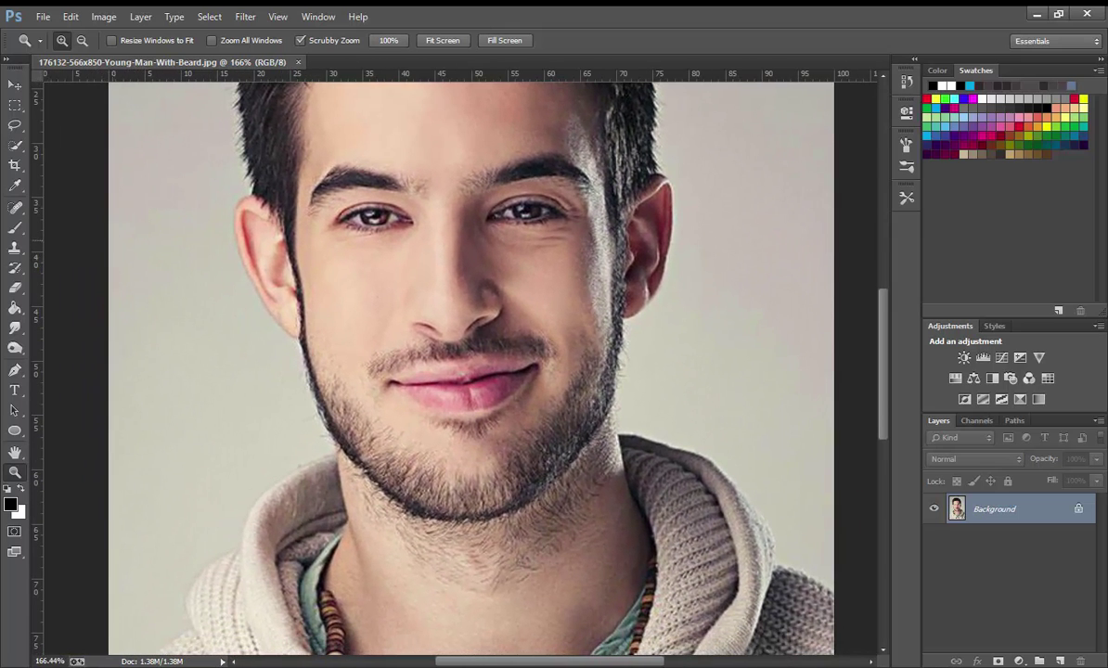
key(s)
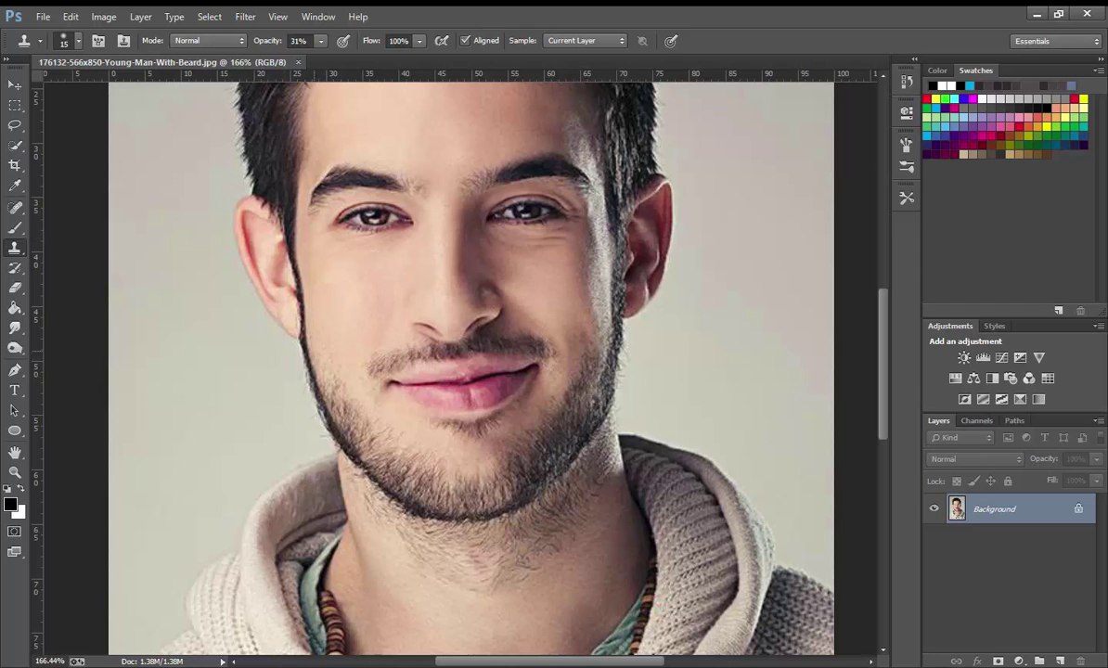
Clone beard dabs onto the left jawline and neck, undoing a stray cheek spot.
mouse_move(390, 260)
mouse_down()
mouse_move(467, 236)
mouse_move(635, 222)
mouse_move(654, 208)
mouse_up()
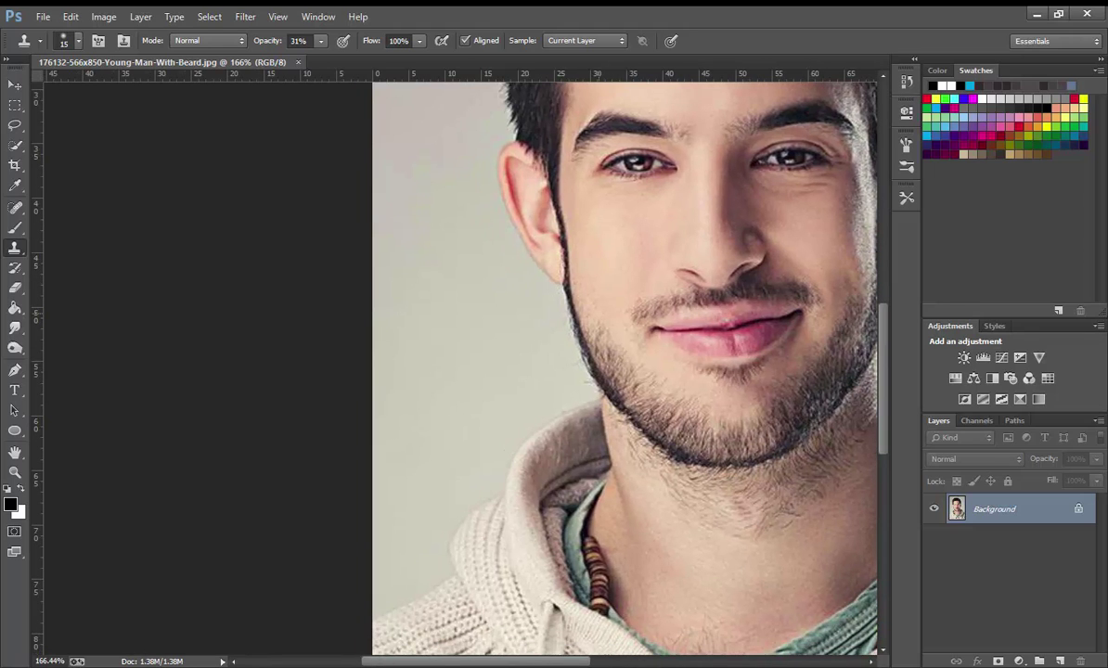
click(600, 343)
mouse_move(569, 328)
mouse_down()
mouse_move(586, 256)
mouse_move(588, 332)
mouse_move(604, 241)
mouse_move(616, 297)
mouse_up()
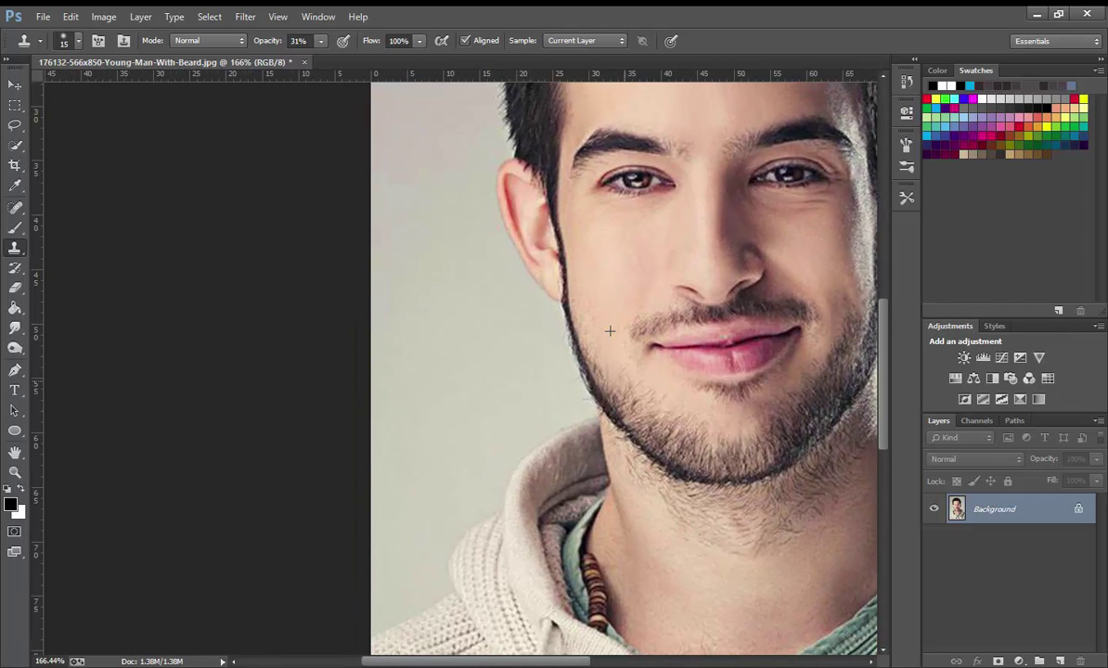
click(628, 241)
key(ctrl+z)
drag(696, 392, 620, 306)
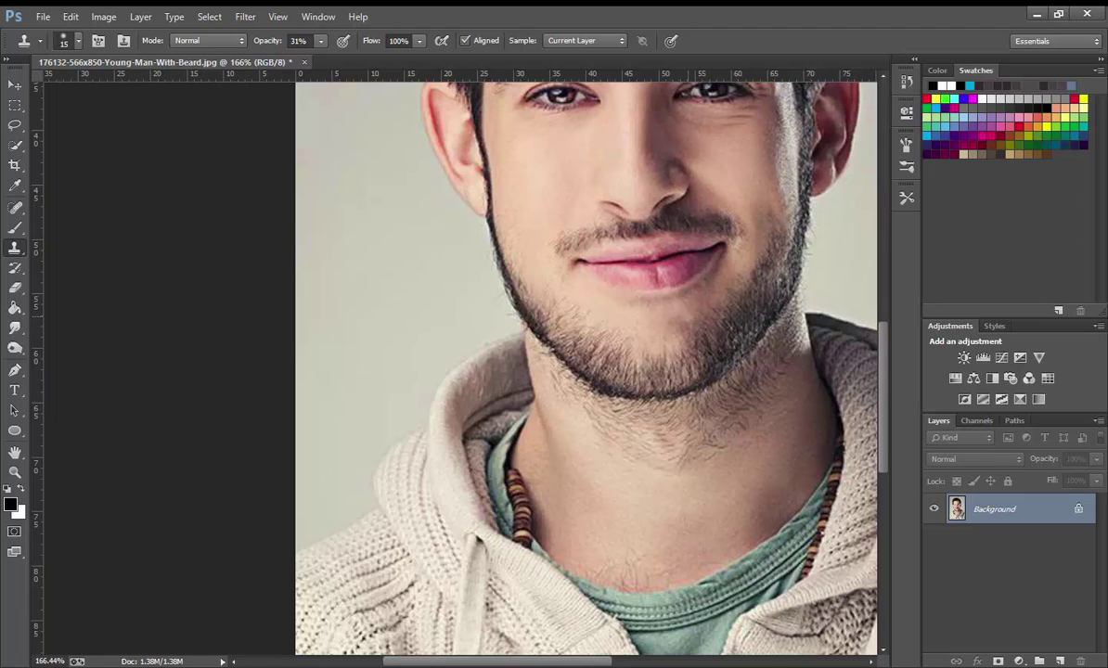
mouse_move(650, 278)
mouse_down()
mouse_move(528, 255)
mouse_move(521, 338)
mouse_up()
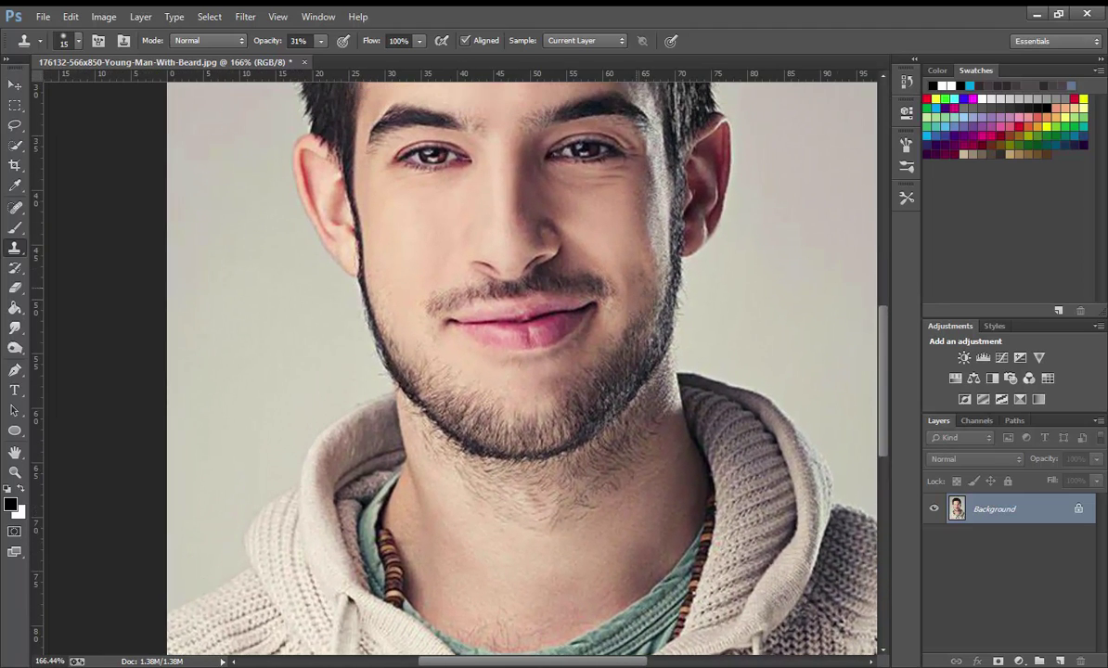
mouse_move(623, 270)
mouse_down()
mouse_move(809, 302)
mouse_move(850, 337)
mouse_up()
Set the clone brush to 6 px and clone over stray hairs at the jaw edge.
click(78, 41)
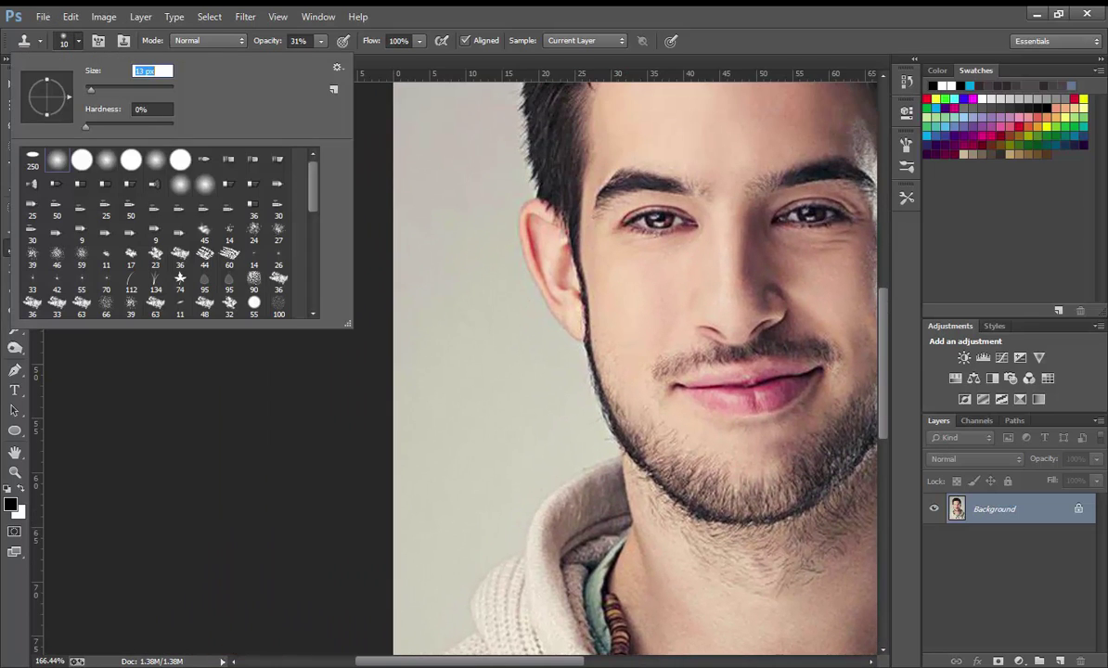
text(6)
key(Return)
mouse_move(601, 295)
mouse_down()
mouse_move(623, 295)
mouse_move(637, 319)
mouse_move(638, 267)
mouse_move(631, 296)
mouse_up()
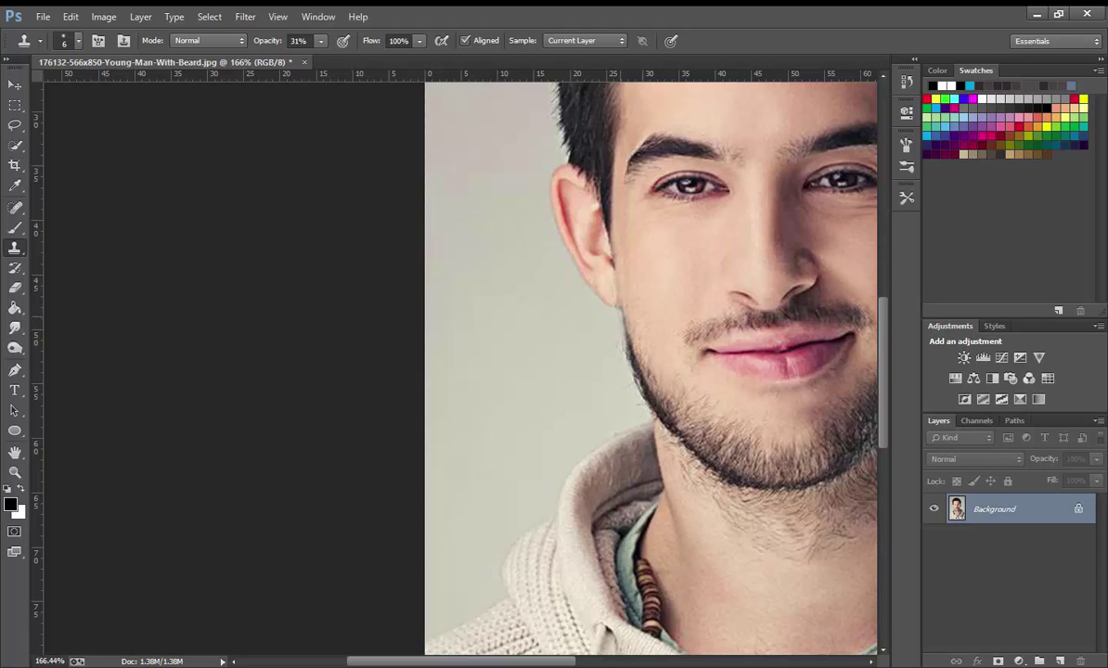
drag(587, 323, 584, 295)
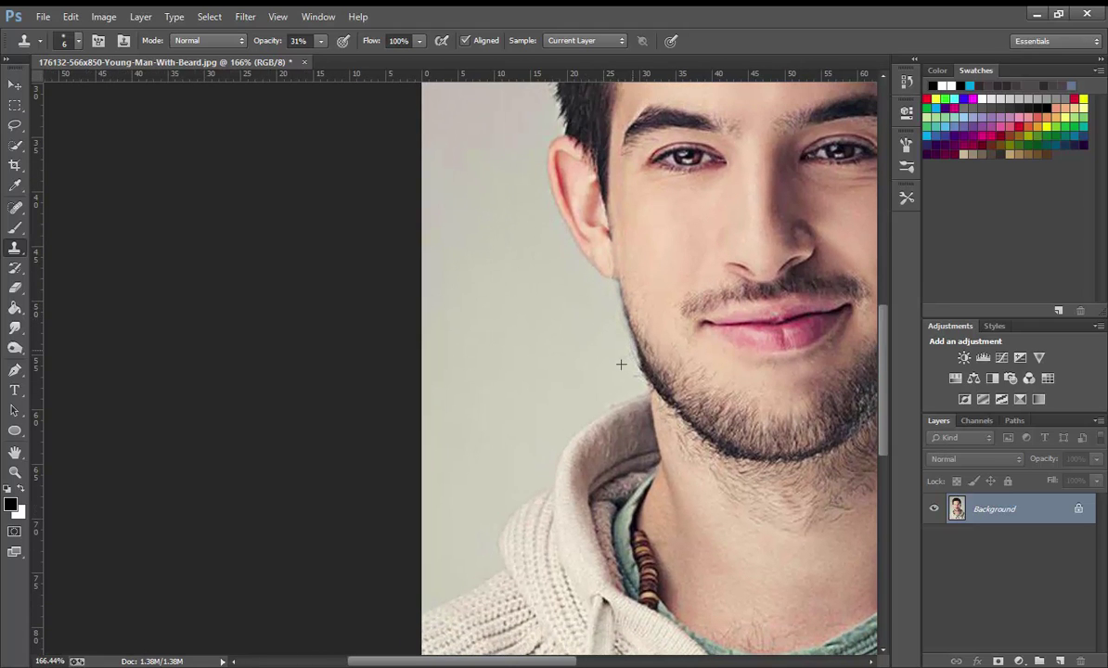
mouse_move(594, 267)
mouse_down()
mouse_move(603, 287)
mouse_move(577, 265)
mouse_move(598, 226)
mouse_move(619, 287)
mouse_move(646, 273)
mouse_move(610, 269)
mouse_up()
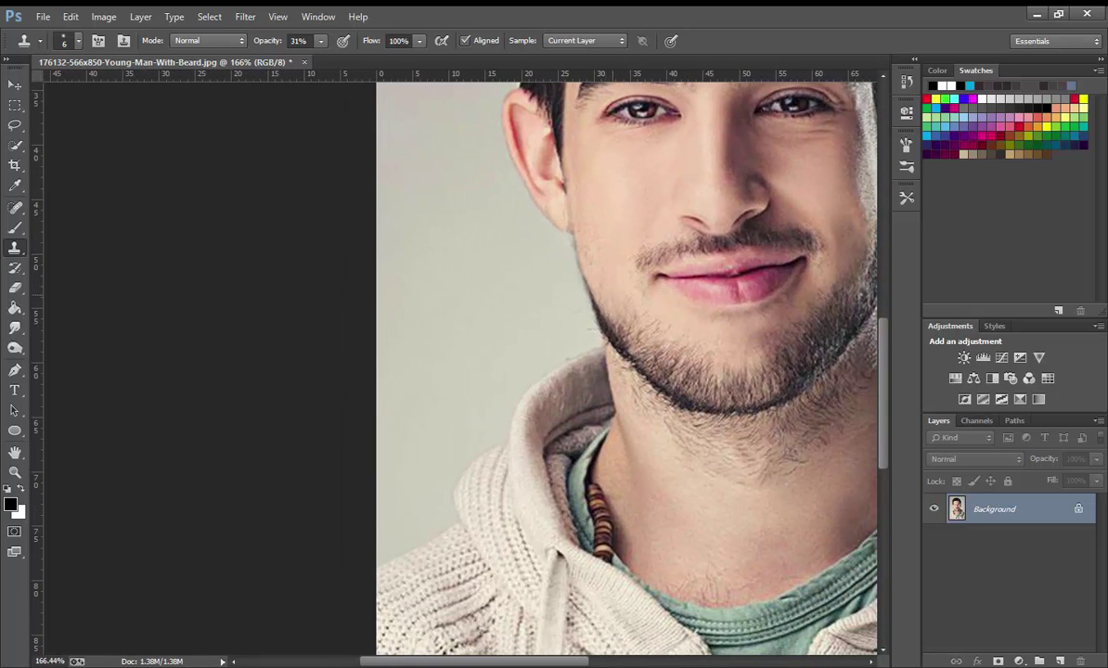
click(572, 304)
drag(578, 303, 501, 280)
Switch the clone brush to 8 px and clone beard hair along the jawline edge.
click(77, 41)
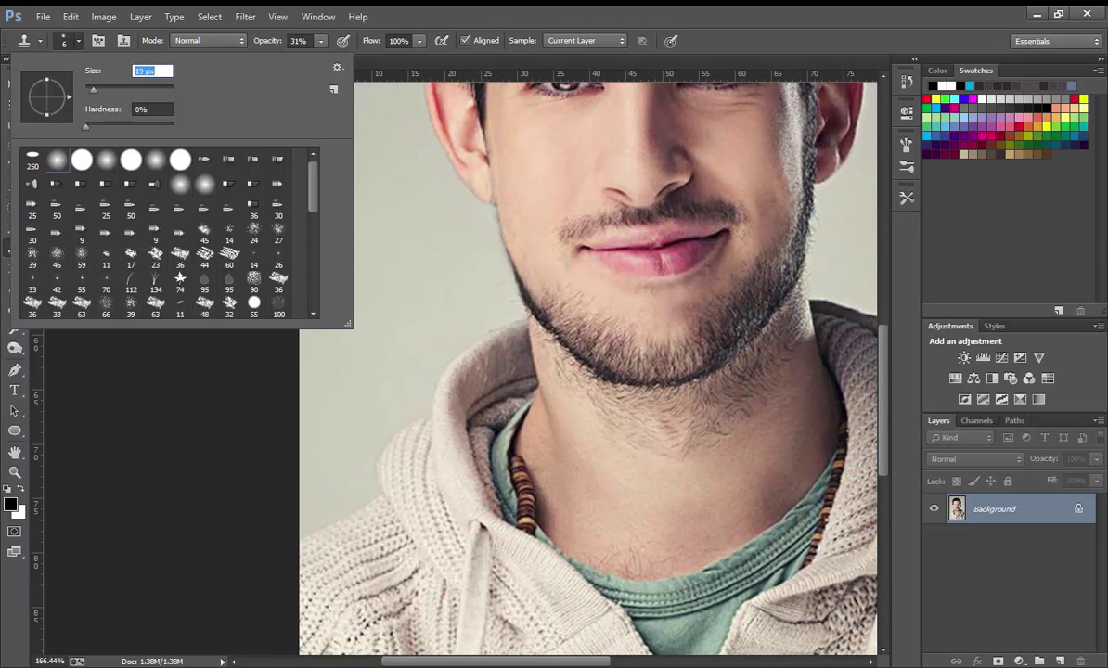
text(8)
key(Return)
drag(557, 325, 662, 386)
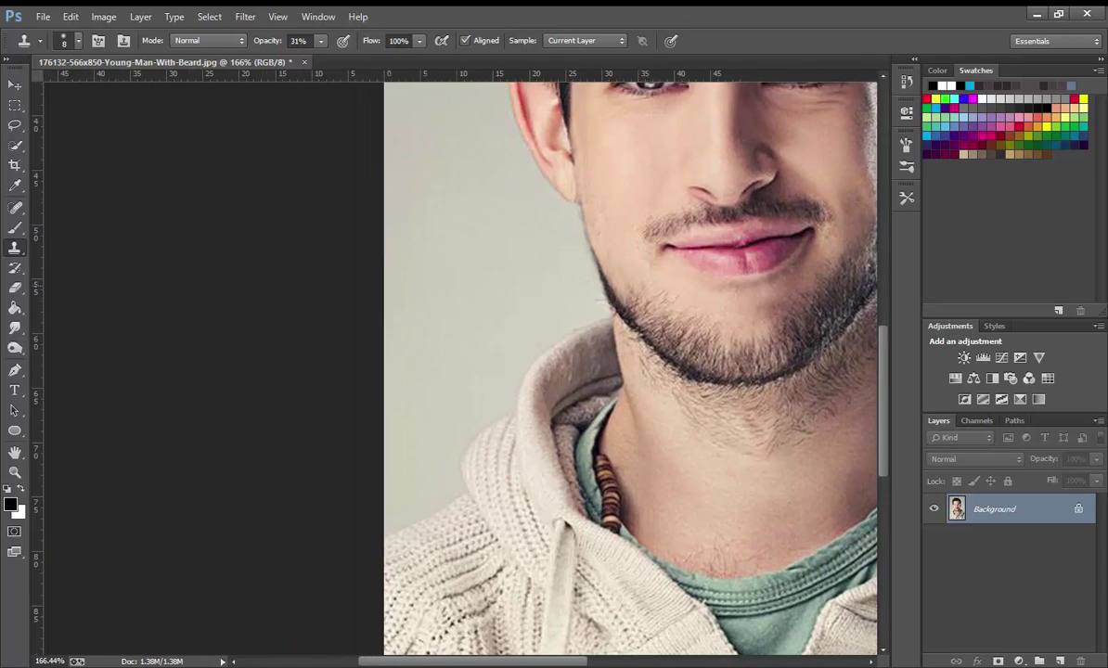
drag(617, 321, 629, 354)
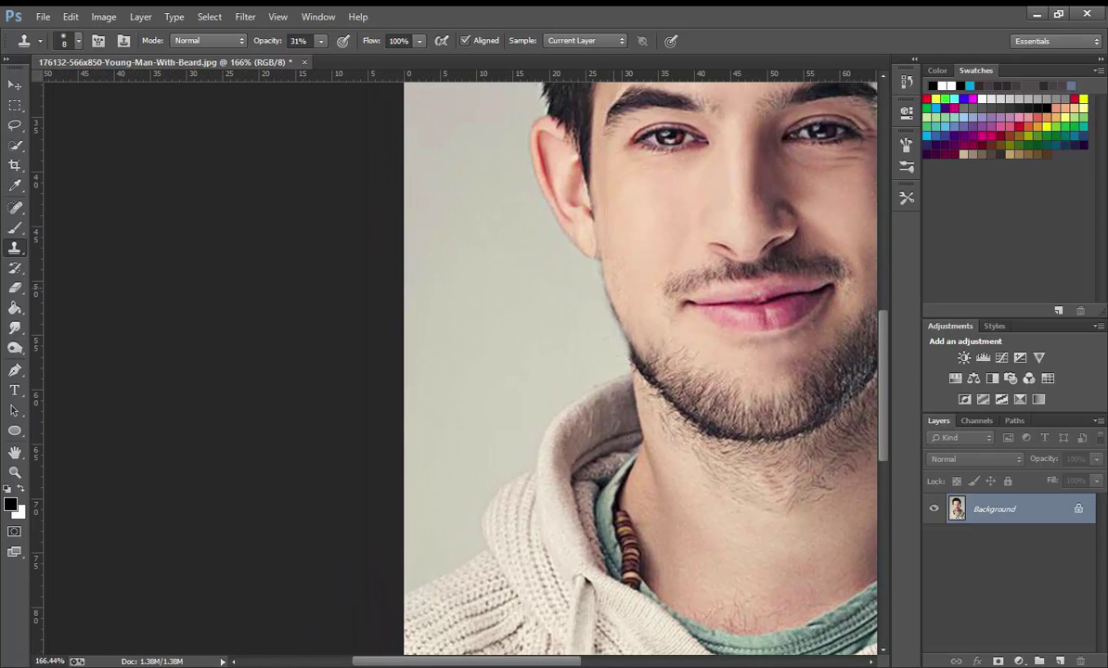
Add more cloned beard along the jawline and under the chin.
mouse_move(613, 308)
mouse_down()
mouse_move(626, 347)
mouse_move(537, 307)
mouse_move(555, 308)
mouse_up()
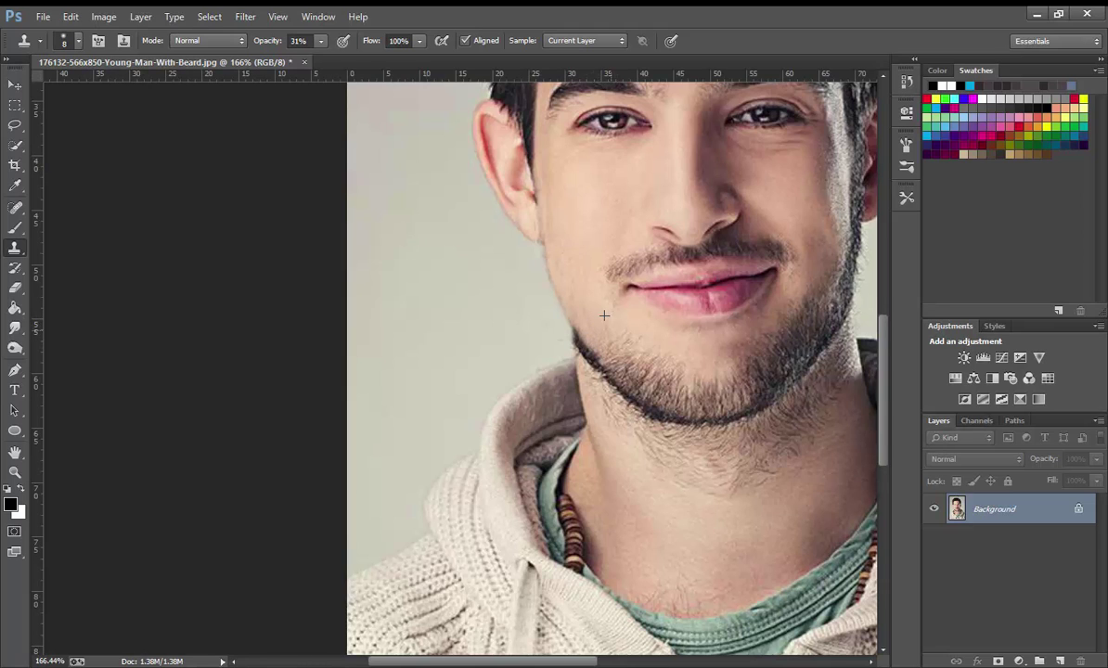
drag(604, 315, 584, 304)
mouse_move(493, 306)
mouse_down()
mouse_move(569, 307)
mouse_move(590, 294)
mouse_move(573, 326)
mouse_up()
drag(618, 276, 564, 267)
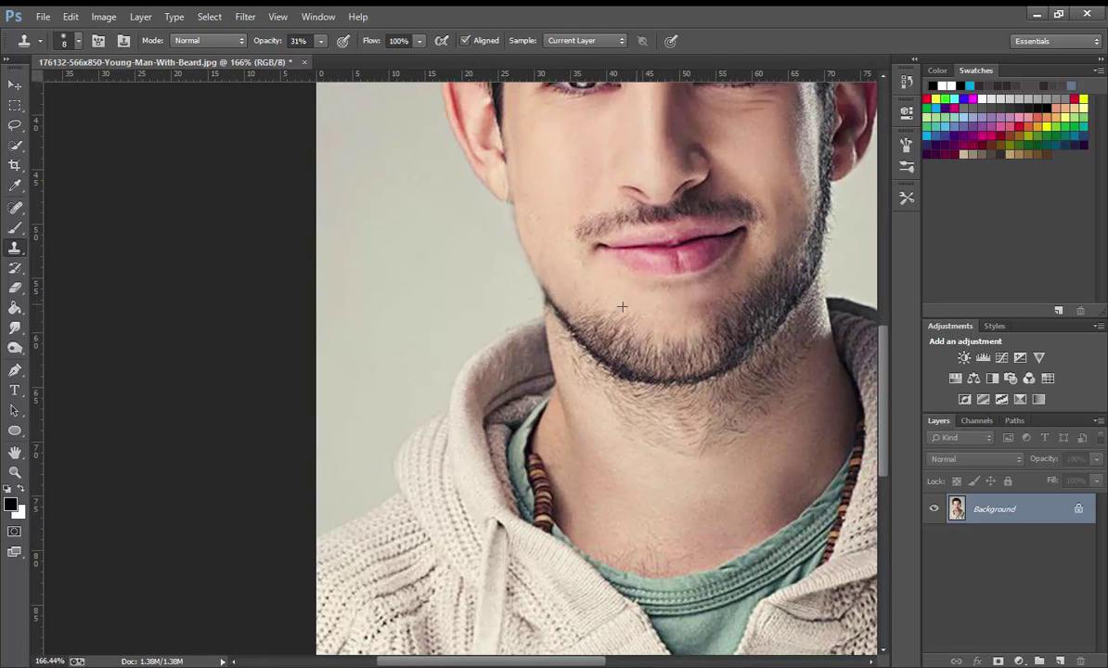
drag(783, 243, 676, 298)
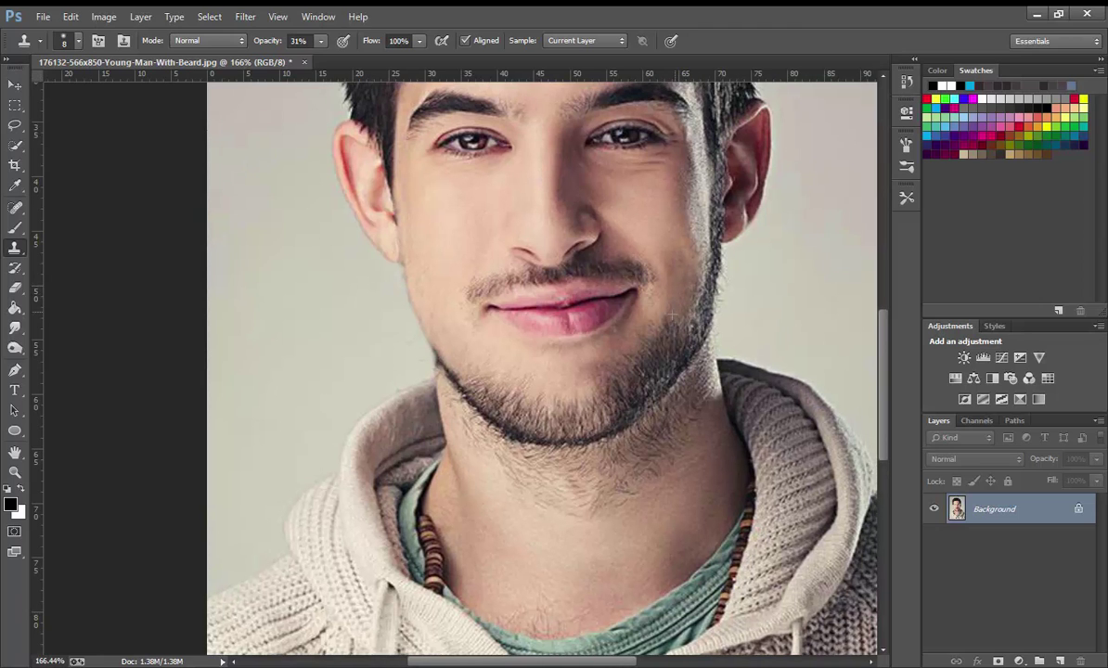
mouse_move(670, 218)
mouse_down()
mouse_move(629, 320)
mouse_move(660, 168)
mouse_move(764, 144)
mouse_up()
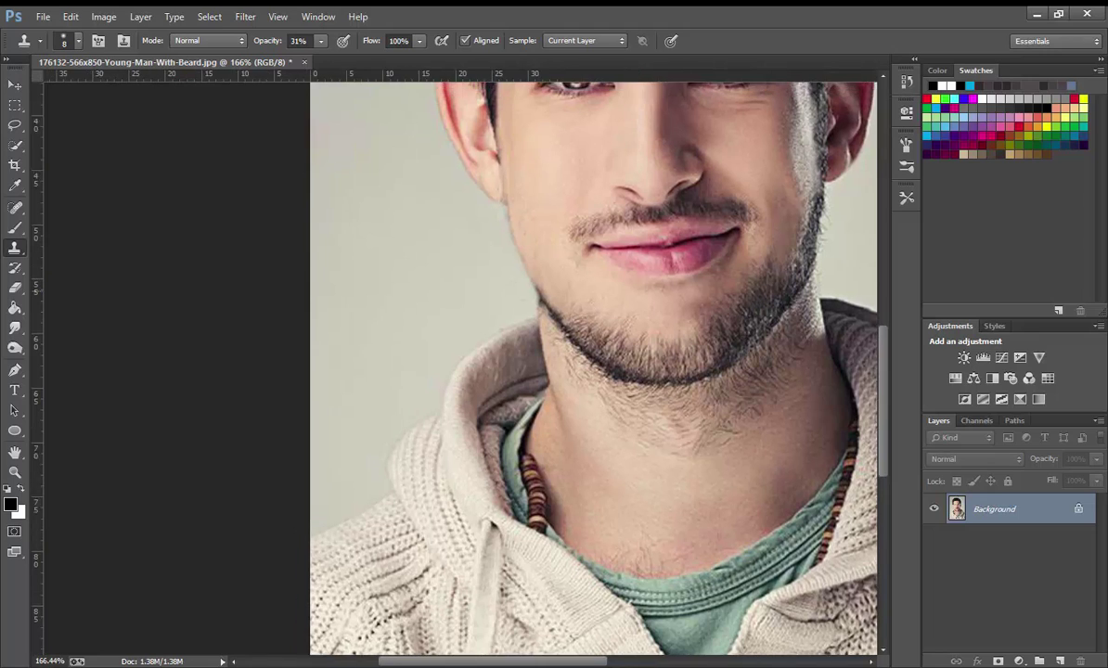
drag(567, 300, 595, 327)
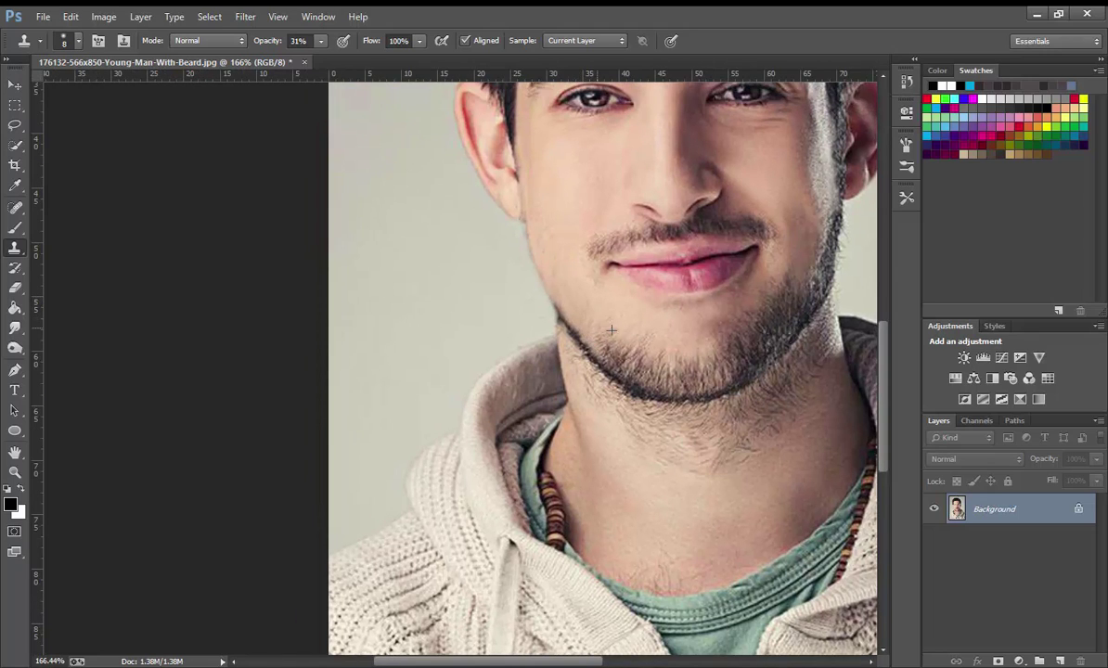
Alt-sample beard stubble and paint it along the jawline.
key(alt)
mouse_move(682, 330)
mouse_down()
mouse_move(637, 324)
mouse_move(659, 290)
mouse_move(578, 327)
mouse_move(627, 286)
mouse_up()
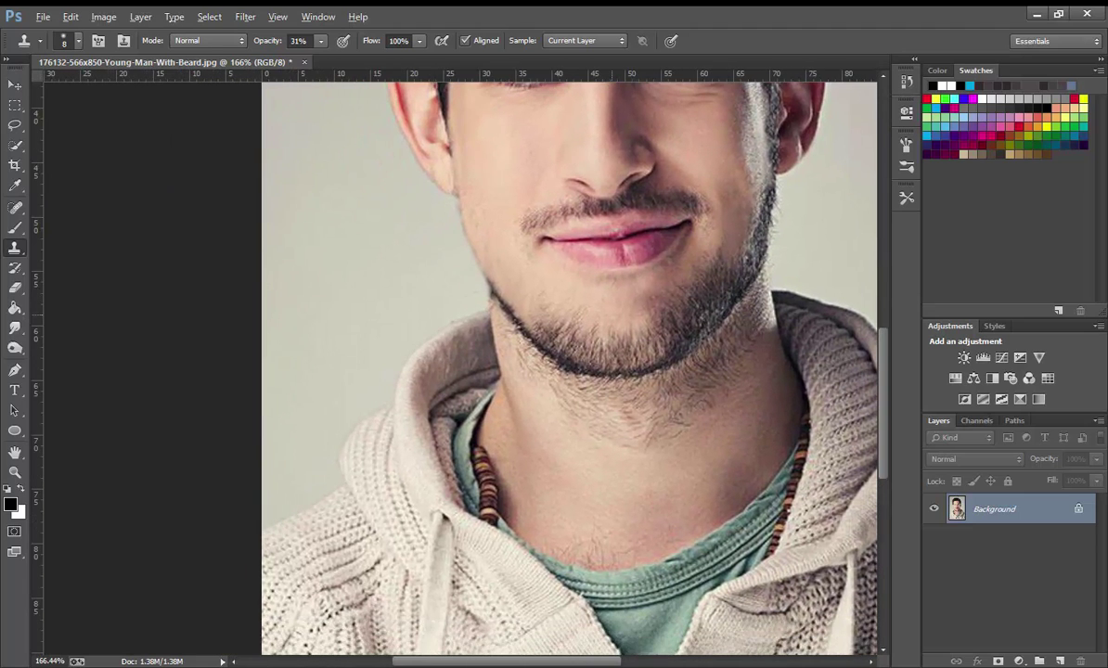
mouse_move(593, 324)
mouse_down()
mouse_move(650, 308)
mouse_move(649, 295)
mouse_up()
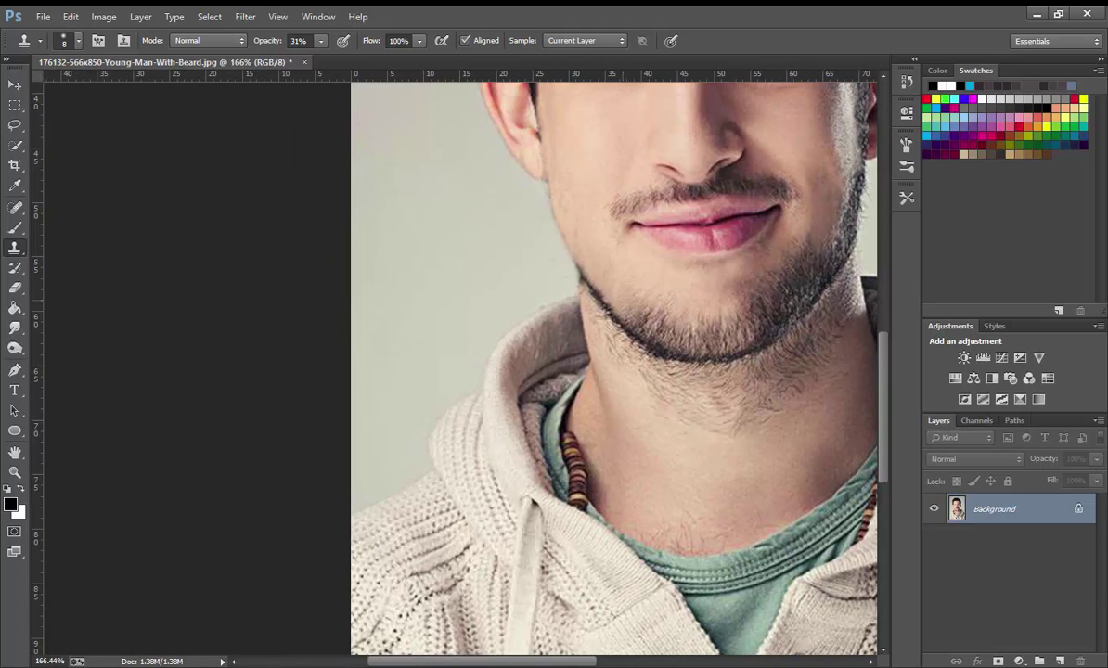
drag(599, 290, 541, 286)
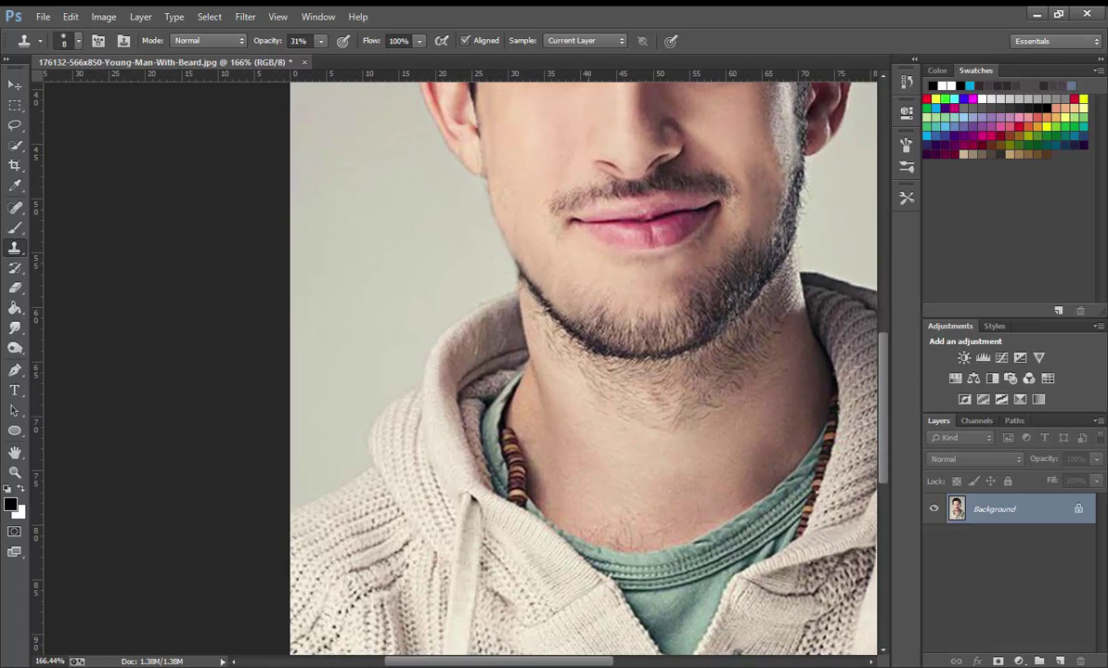
drag(655, 418, 614, 336)
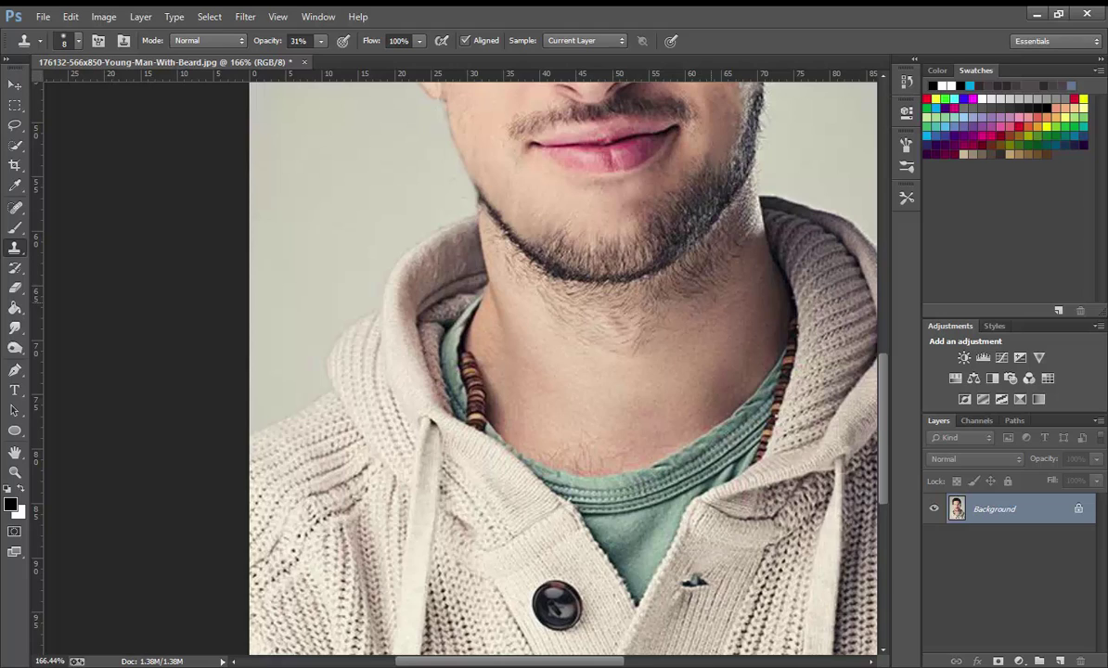
drag(614, 336, 551, 410)
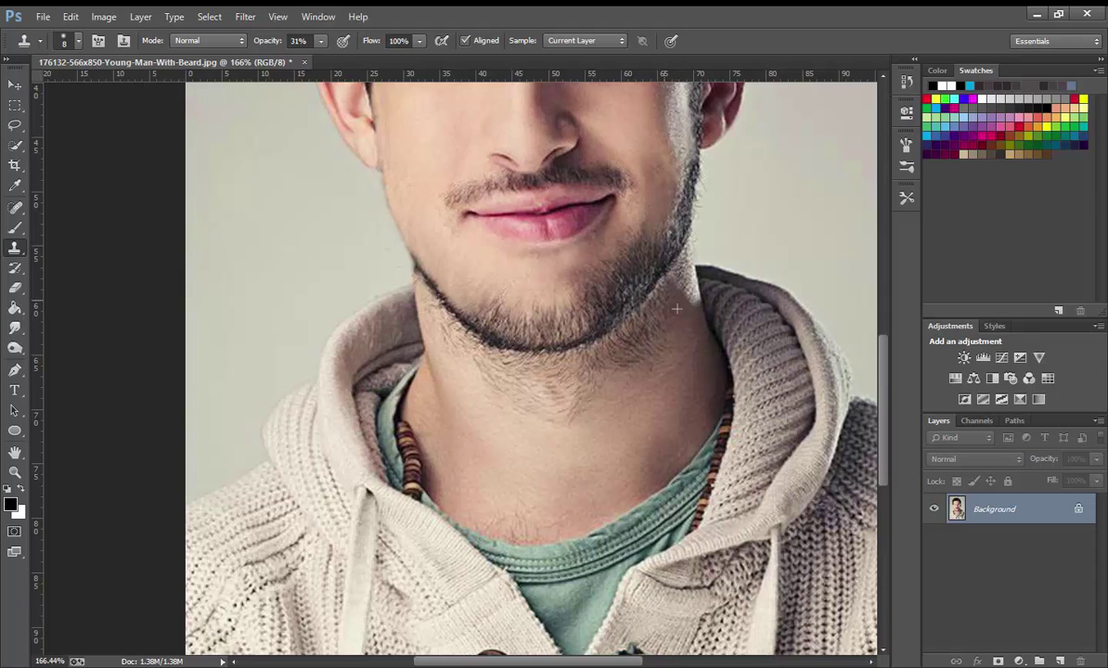
Thicken the stubble along the jaw edge with extra cloned strokes.
drag(678, 321, 693, 287)
drag(709, 235, 679, 339)
mouse_move(689, 285)
mouse_down()
mouse_move(683, 326)
mouse_move(682, 180)
mouse_up()
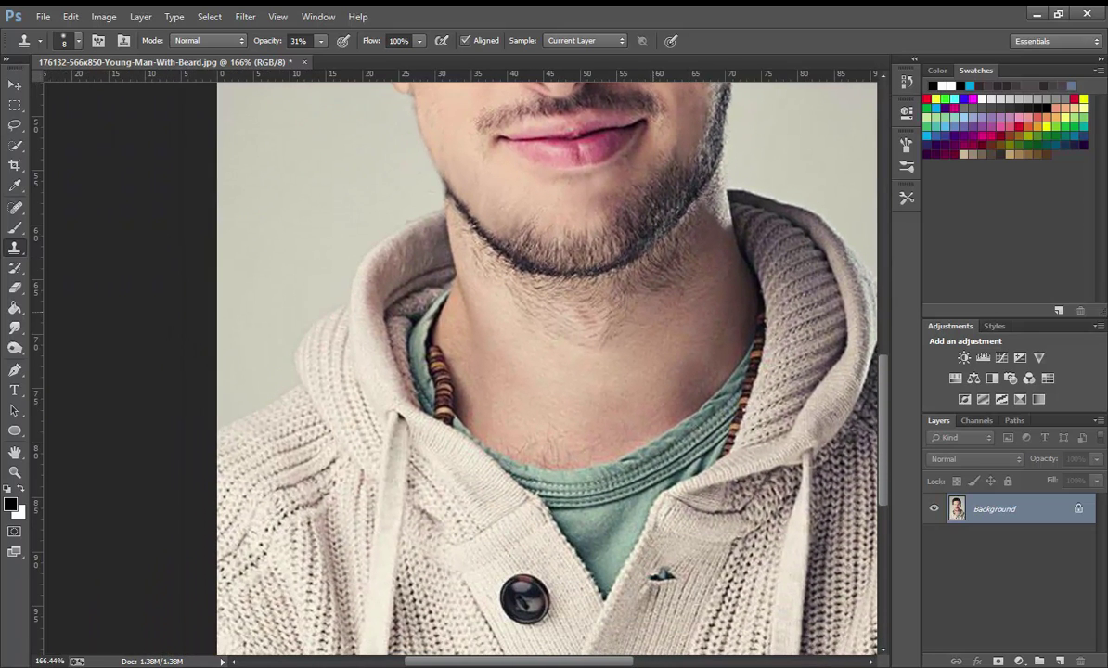
drag(453, 271, 587, 317)
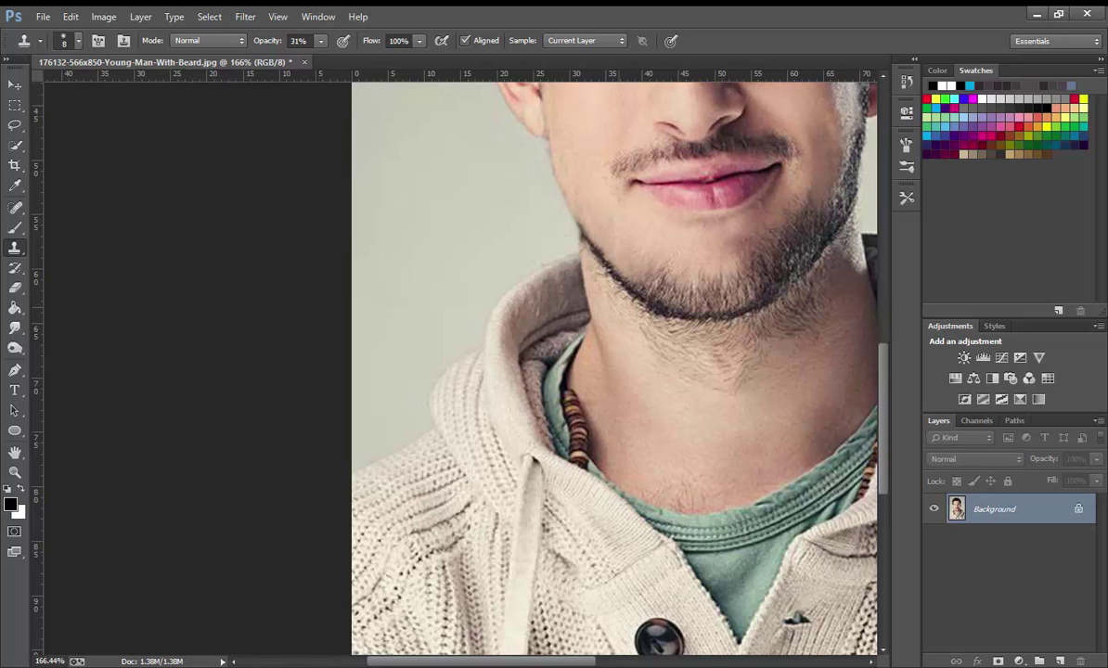
drag(563, 276, 583, 323)
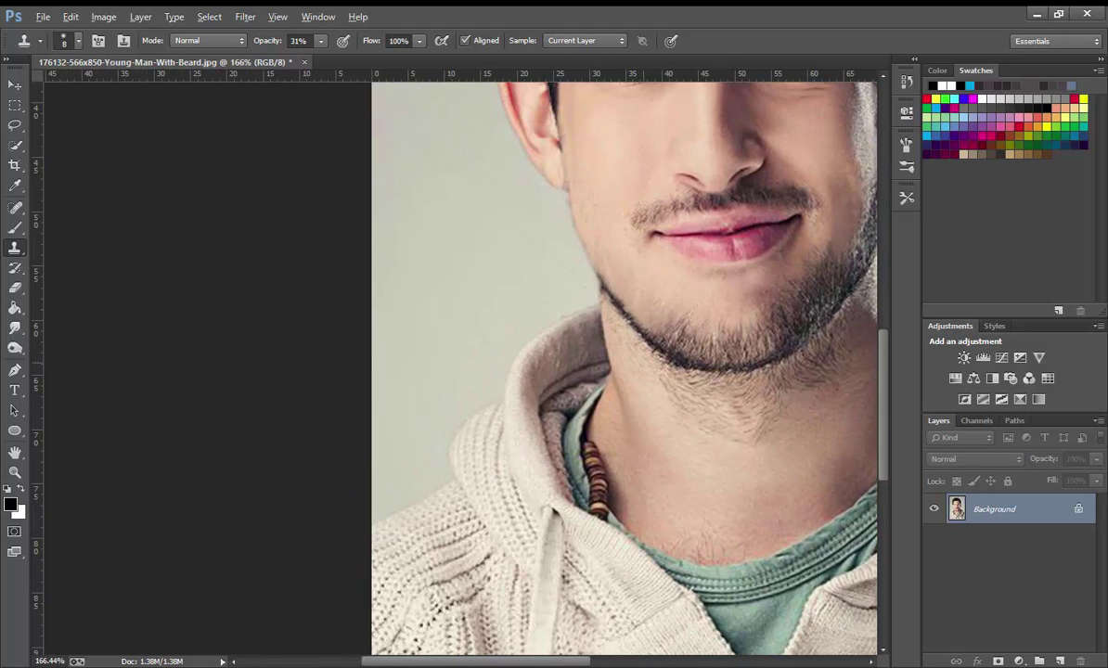
Fill more cloned stubble along the left jaw and chin edge.
drag(678, 406, 624, 349)
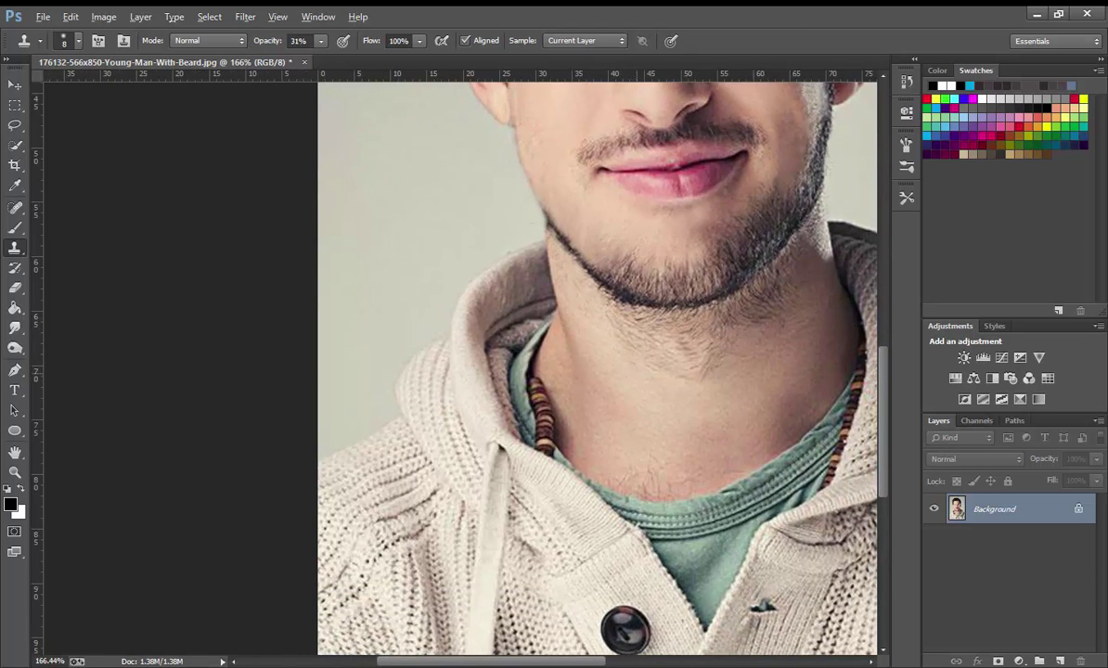
drag(678, 386, 574, 327)
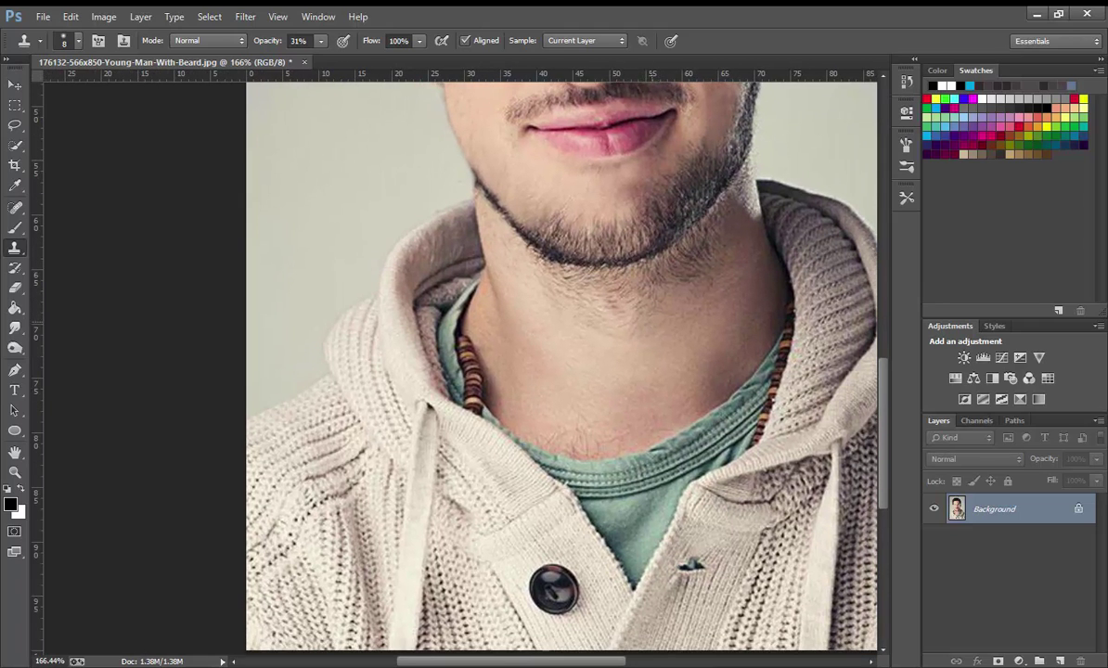
drag(660, 319, 681, 308)
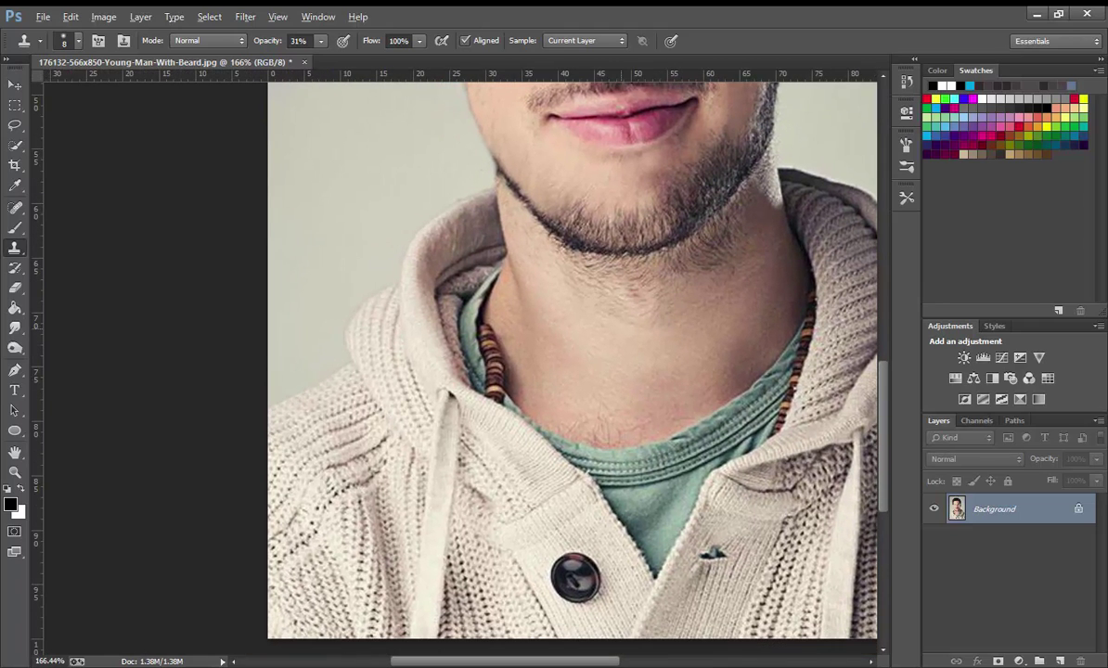
drag(632, 242, 604, 286)
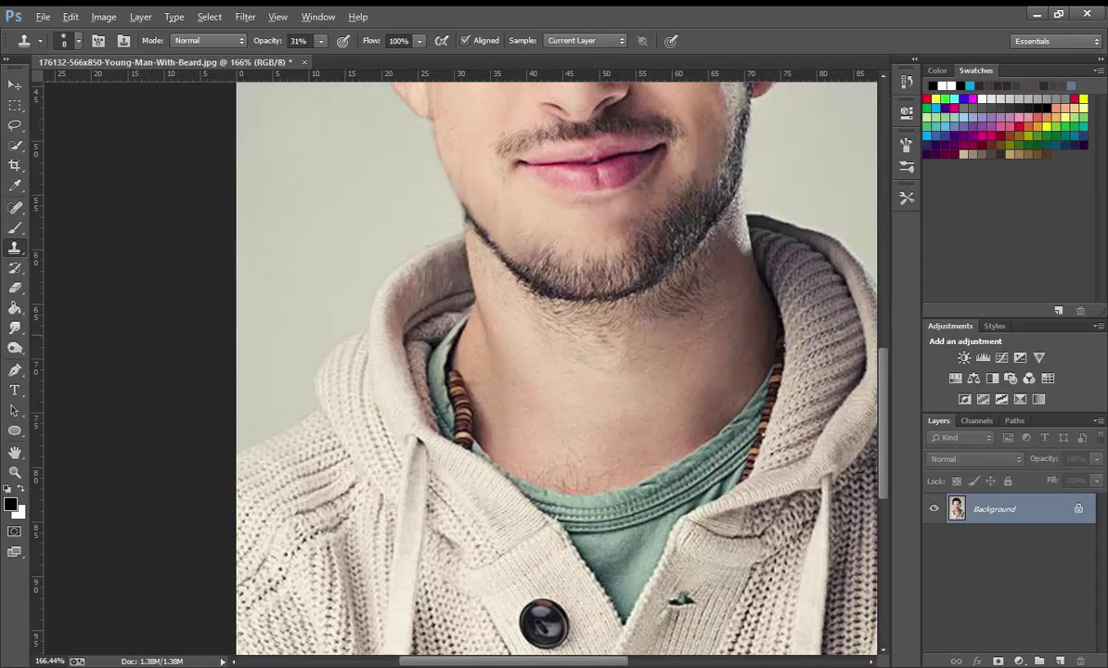
drag(493, 234, 603, 285)
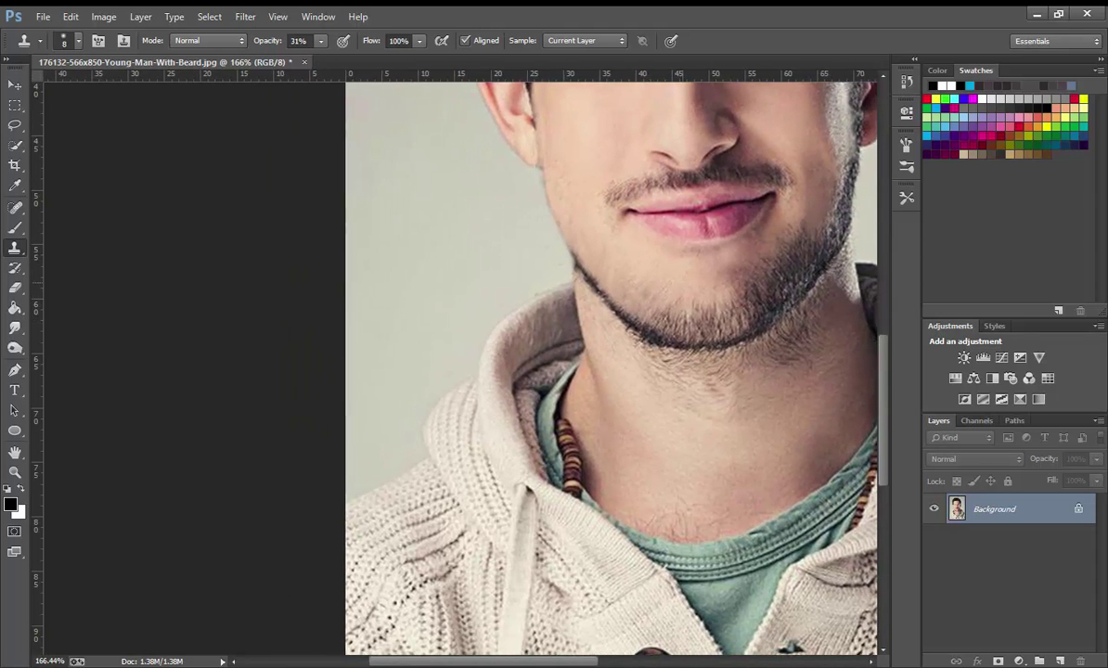
drag(605, 290, 588, 297)
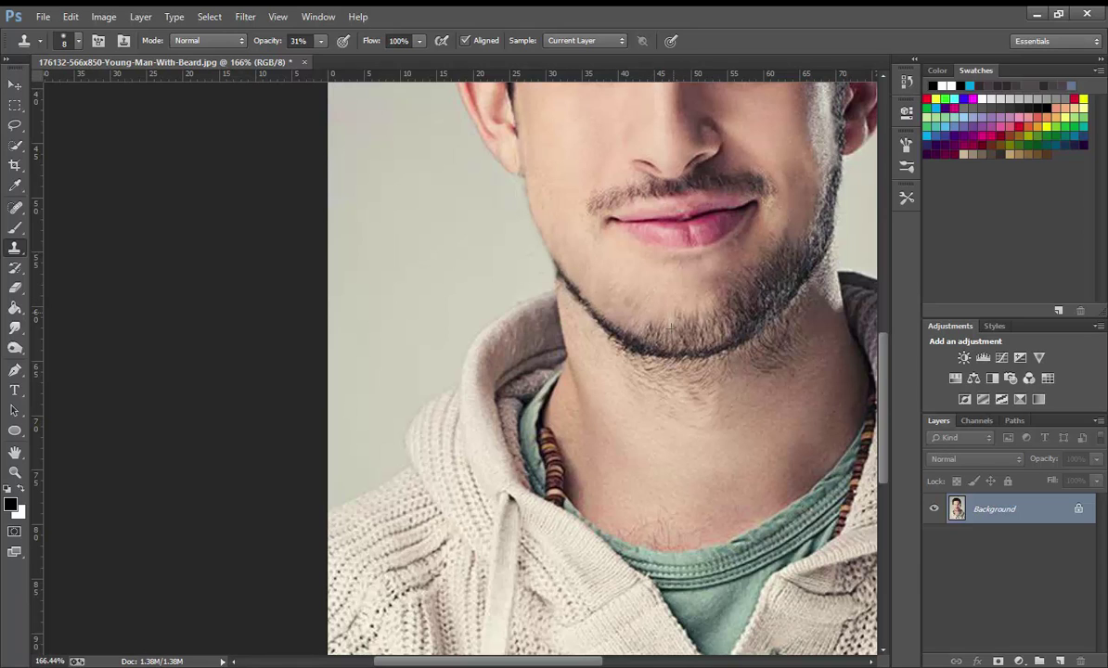
drag(641, 302, 622, 303)
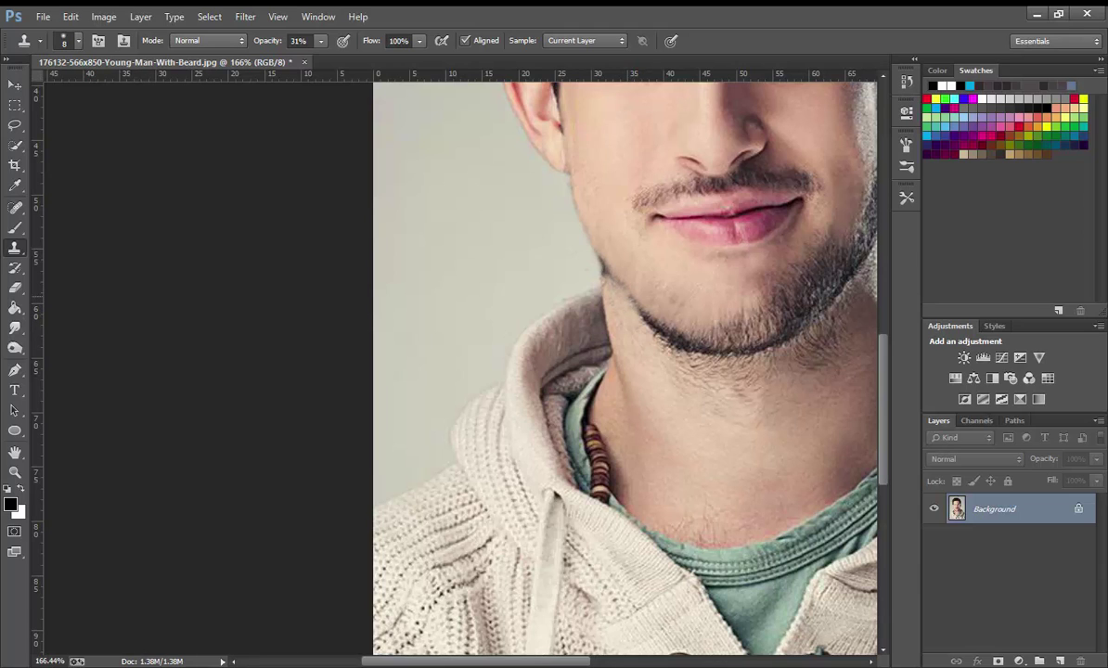
Soften the jaw shadow and blend stubble onto the upper neck, then review the face.
mouse_move(568, 264)
mouse_down()
mouse_move(581, 302)
mouse_move(620, 312)
mouse_move(489, 313)
mouse_up()
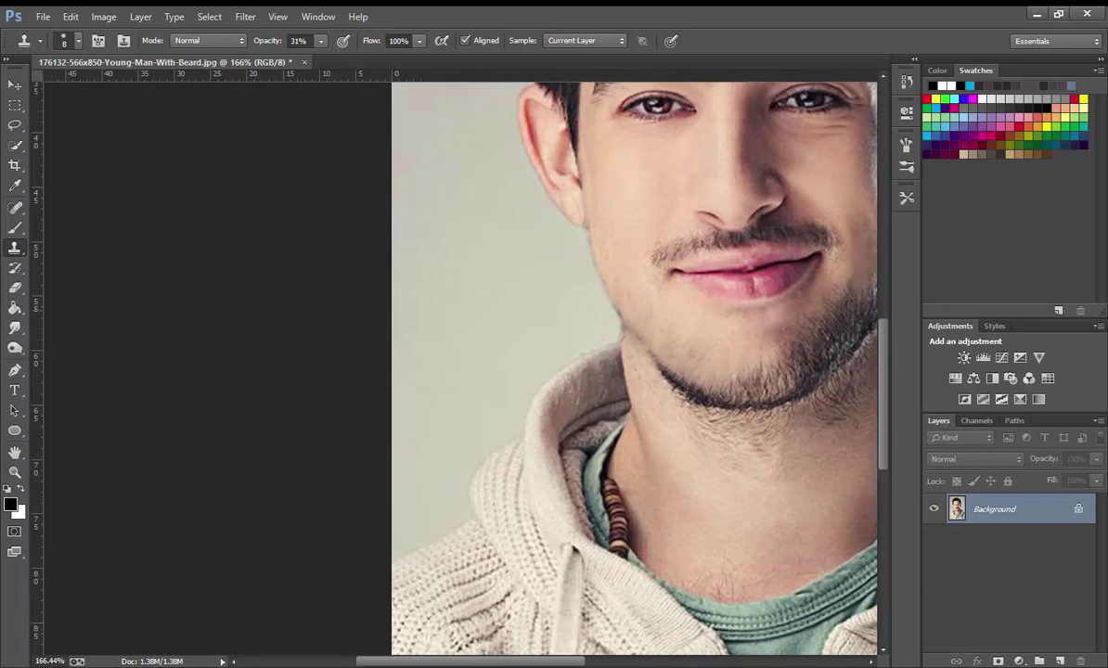
mouse_move(518, 380)
mouse_down()
mouse_move(558, 334)
mouse_move(541, 292)
mouse_move(566, 320)
mouse_move(526, 257)
mouse_move(546, 316)
mouse_move(568, 314)
mouse_up()
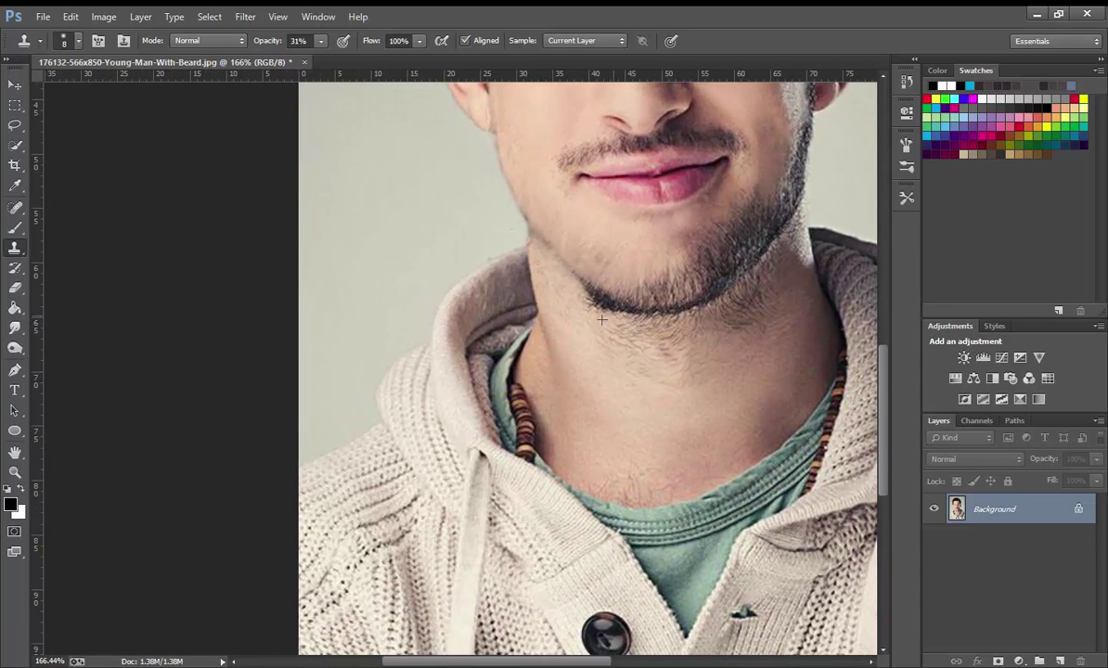
mouse_move(548, 274)
mouse_down()
mouse_move(592, 295)
mouse_move(546, 275)
mouse_up()
drag(558, 342, 589, 313)
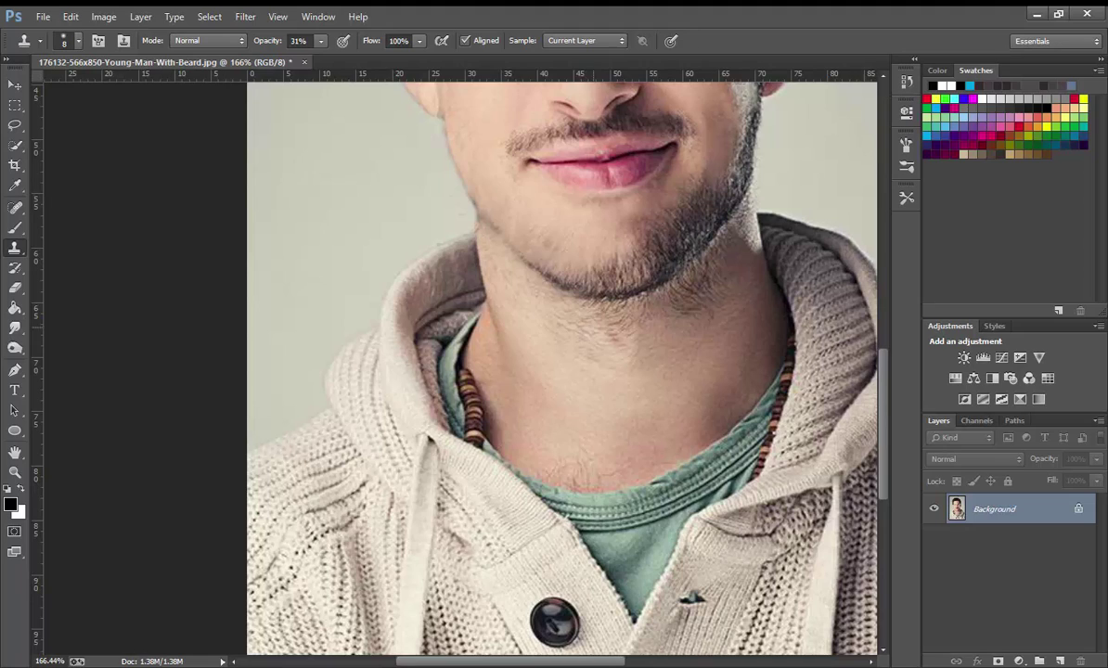
drag(541, 280, 636, 297)
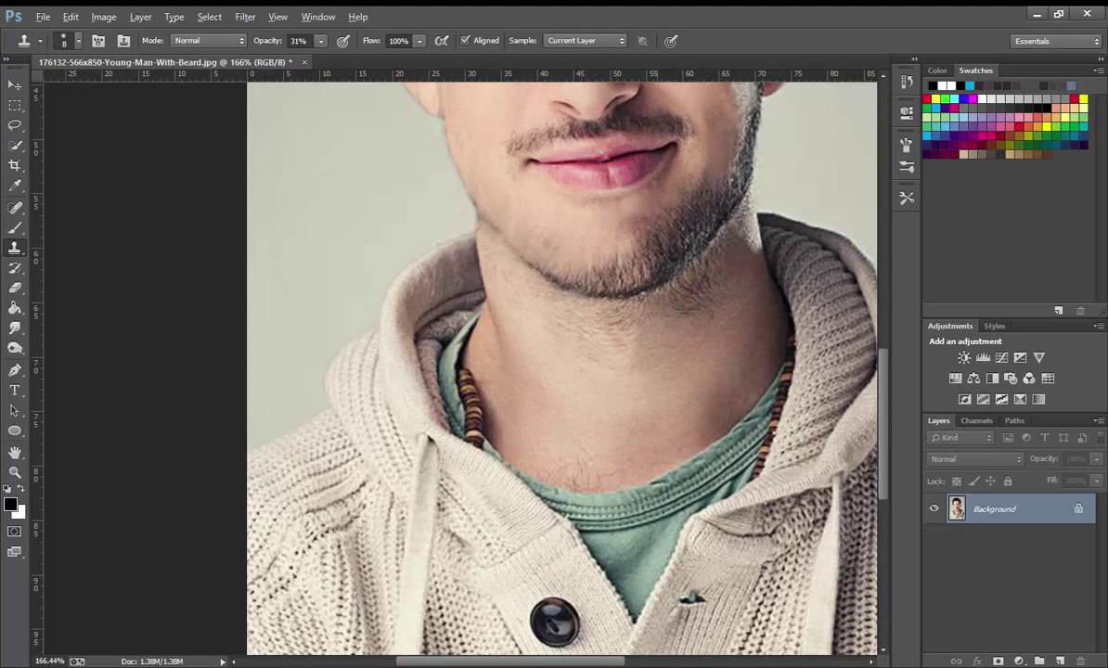
drag(590, 309, 535, 333)
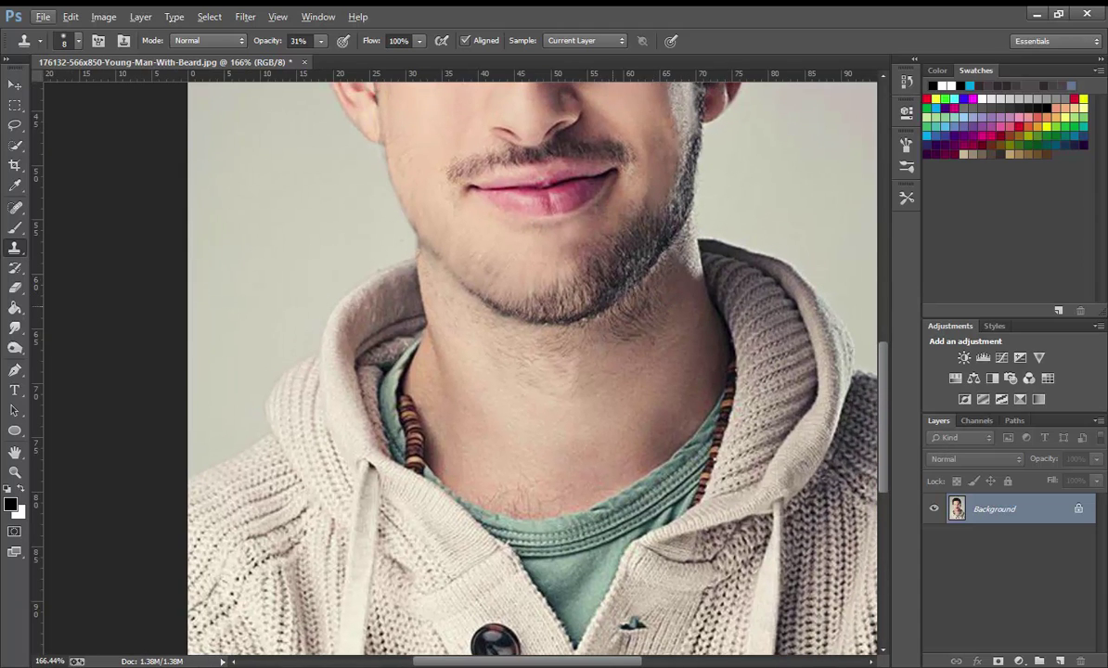
drag(679, 309, 778, 351)
drag(649, 284, 622, 307)
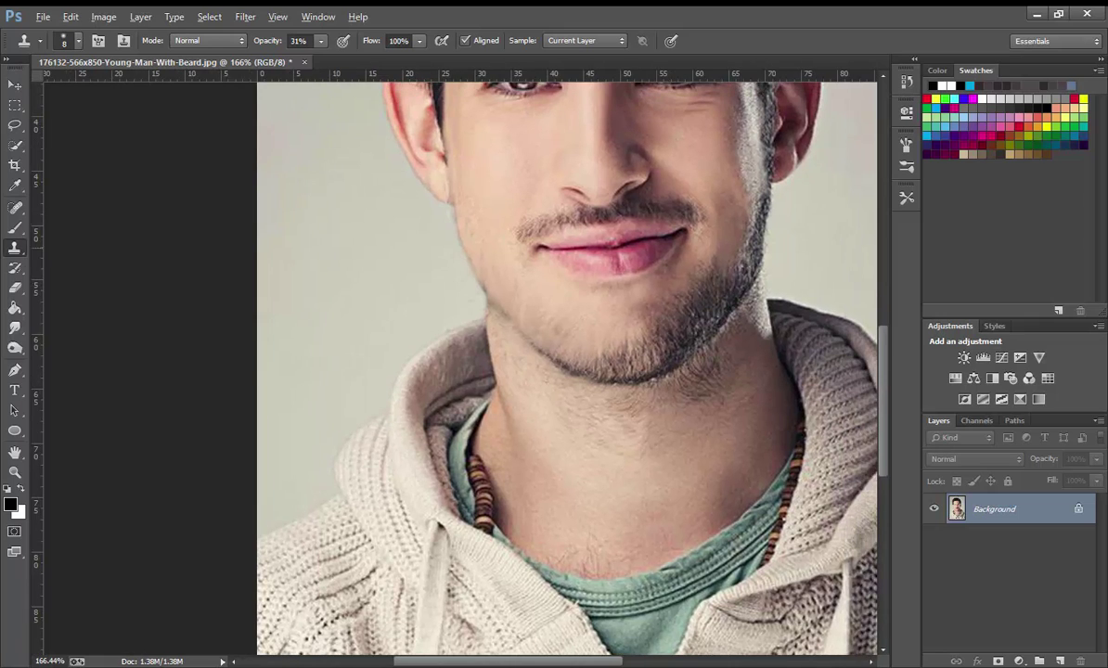
drag(636, 228, 618, 324)
drag(547, 468, 634, 363)
key(ctrl+r)
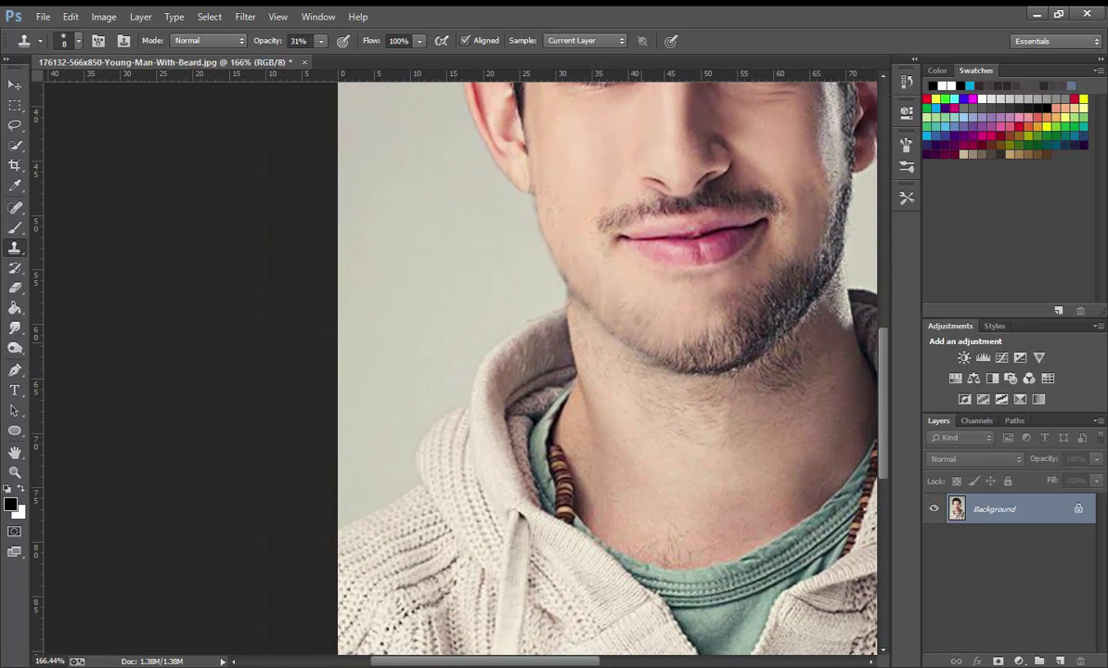
mouse_move(629, 344)
mouse_down()
mouse_move(582, 331)
mouse_move(609, 325)
mouse_move(561, 332)
mouse_up()
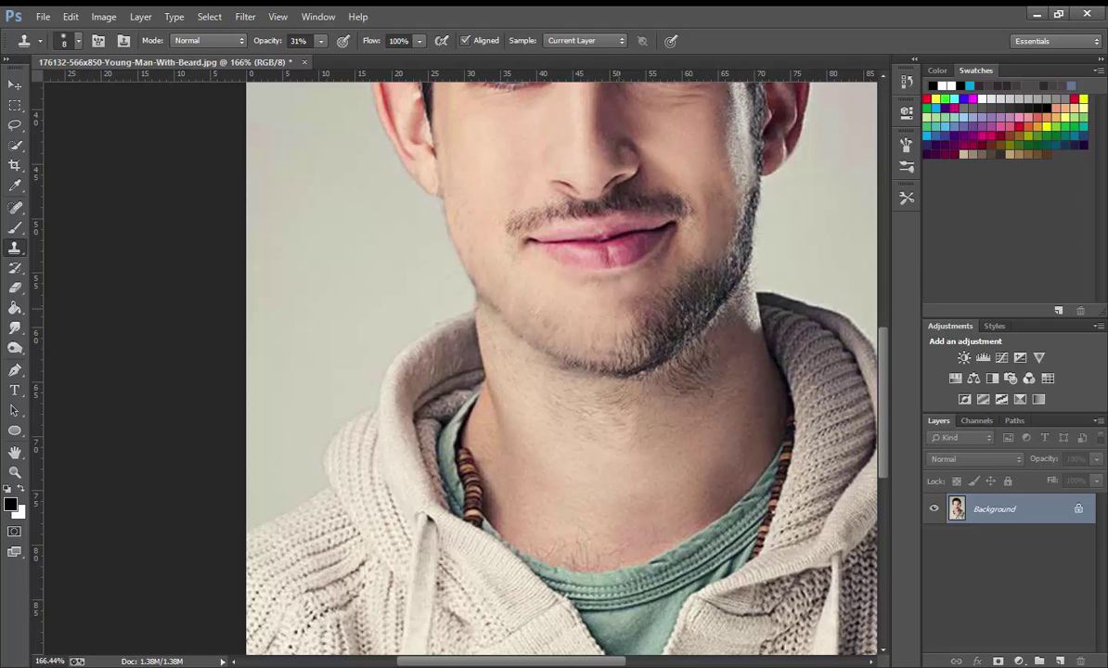
mouse_move(594, 417)
mouse_down()
mouse_move(501, 495)
mouse_move(538, 459)
mouse_up()
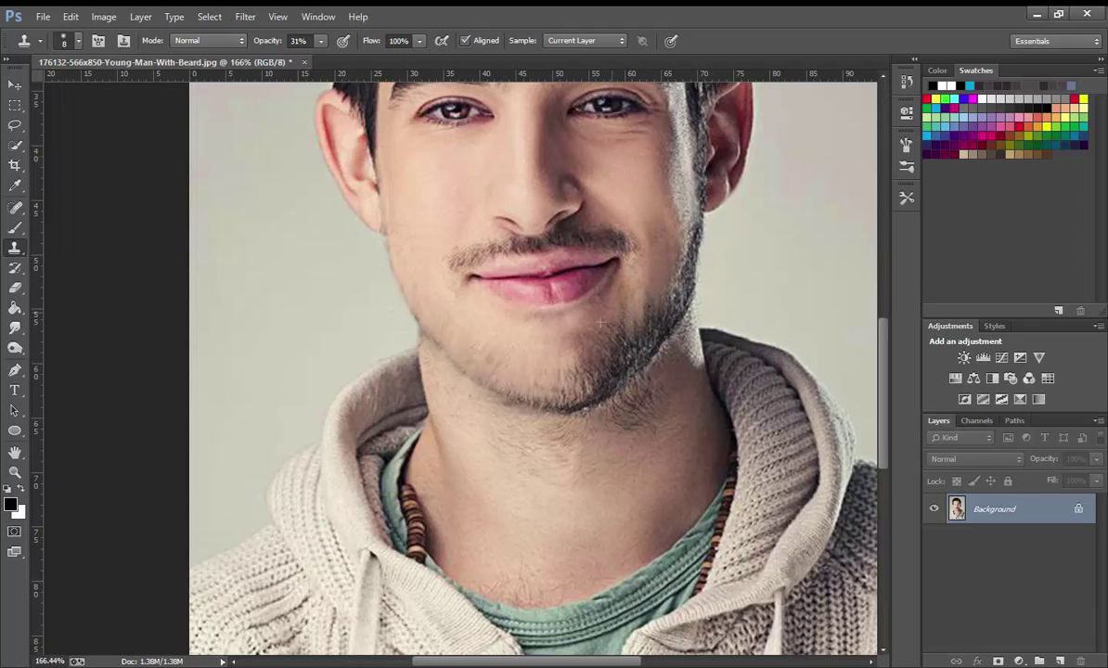
mouse_move(522, 473)
mouse_down()
mouse_move(593, 360)
mouse_move(613, 348)
mouse_up()
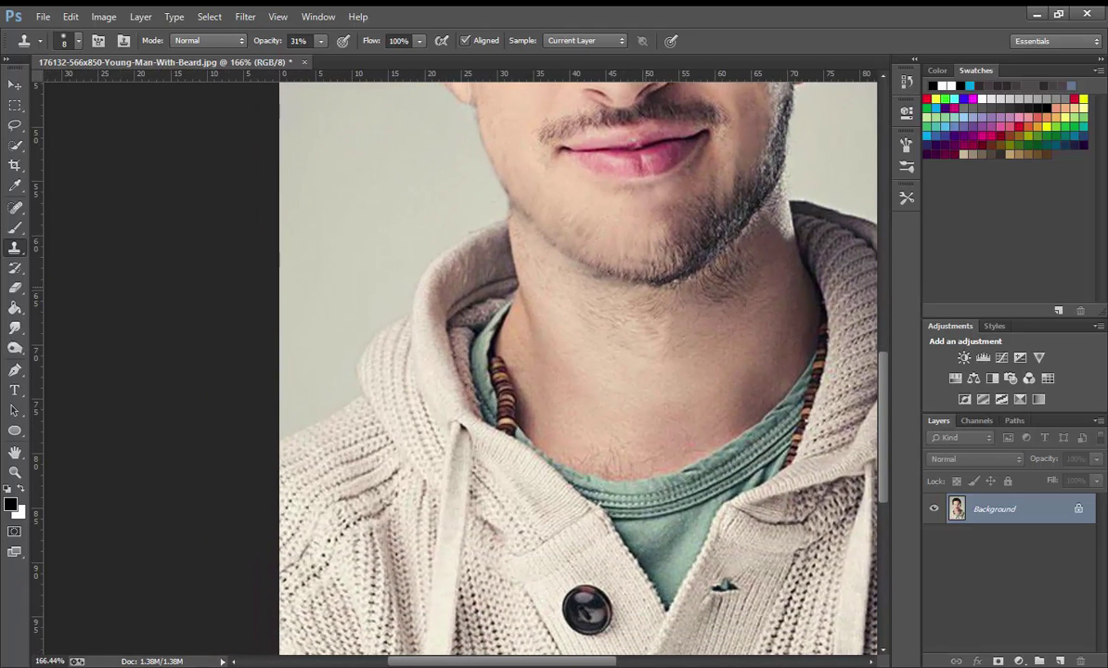
drag(627, 261, 602, 273)
drag(687, 315, 661, 340)
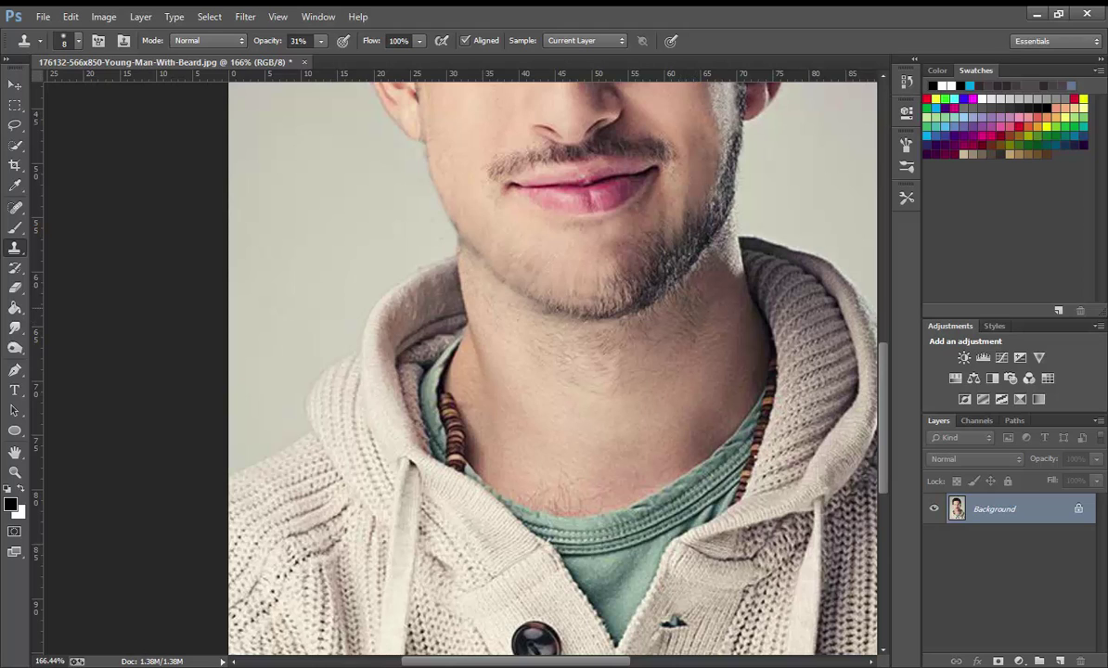
mouse_move(608, 297)
mouse_down()
mouse_move(647, 262)
mouse_move(630, 346)
mouse_up()
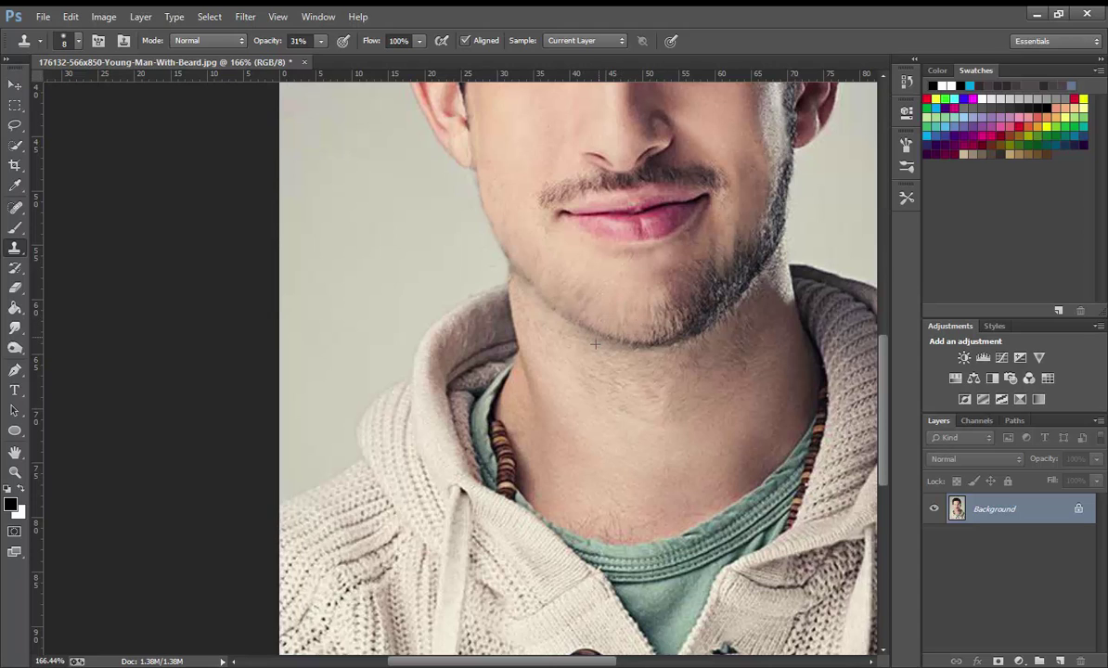
mouse_move(724, 245)
mouse_down()
mouse_move(699, 307)
mouse_move(645, 346)
mouse_up()
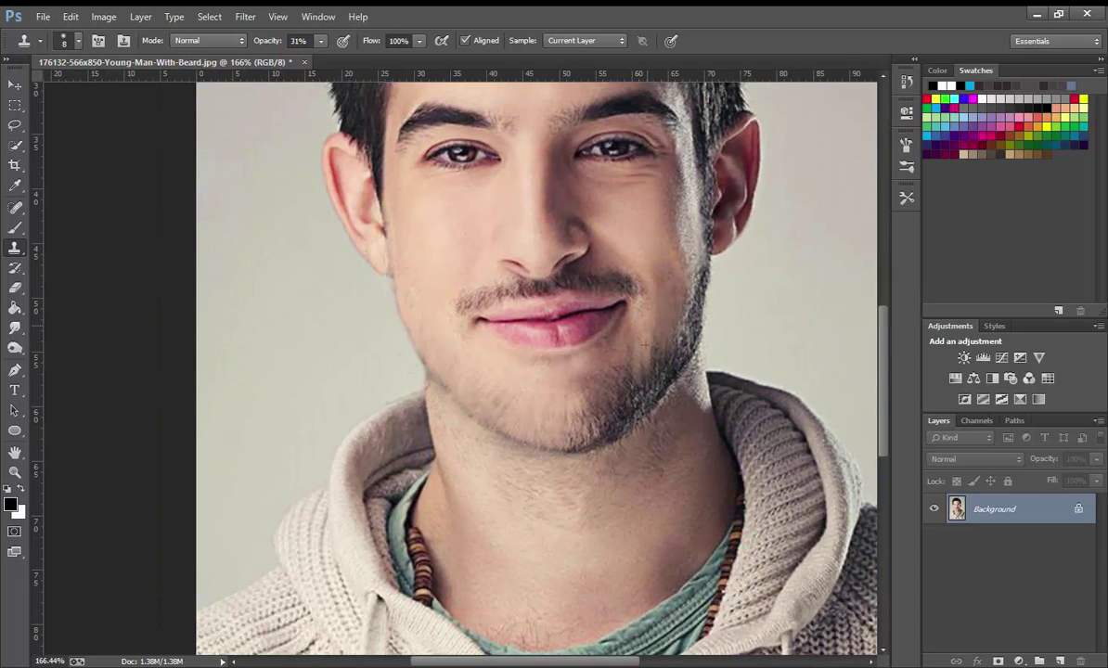
Clone stubble at 31% opacity across the jaw, chin and upper neck, panning around the face.
scroll(603, 332, down, 3)
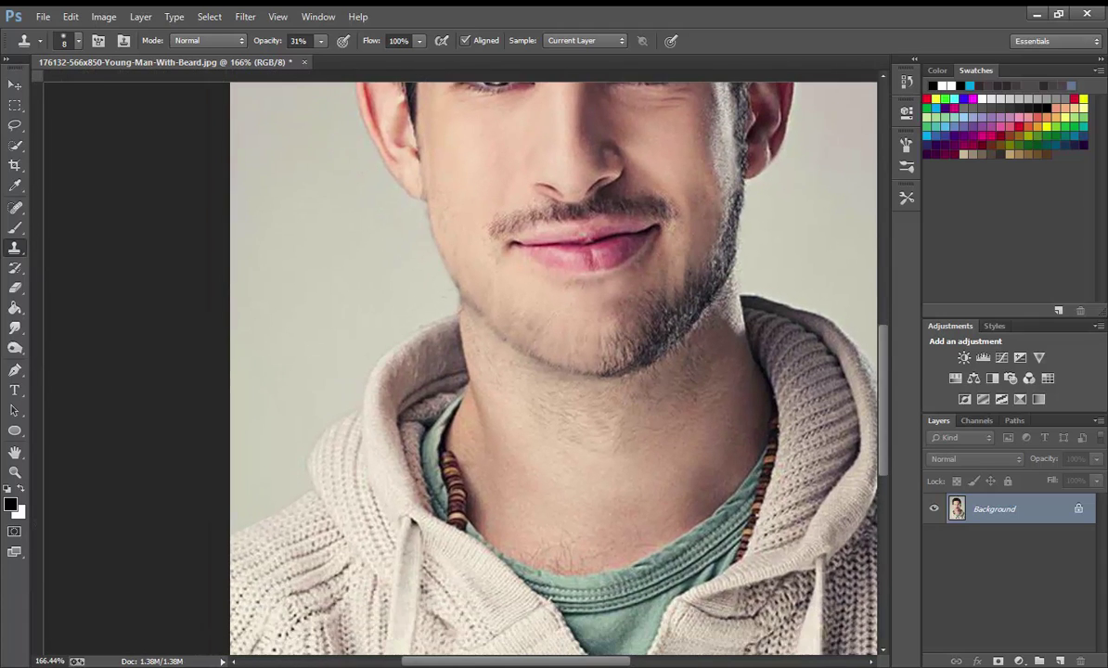
scroll(583, 329, down, 2)
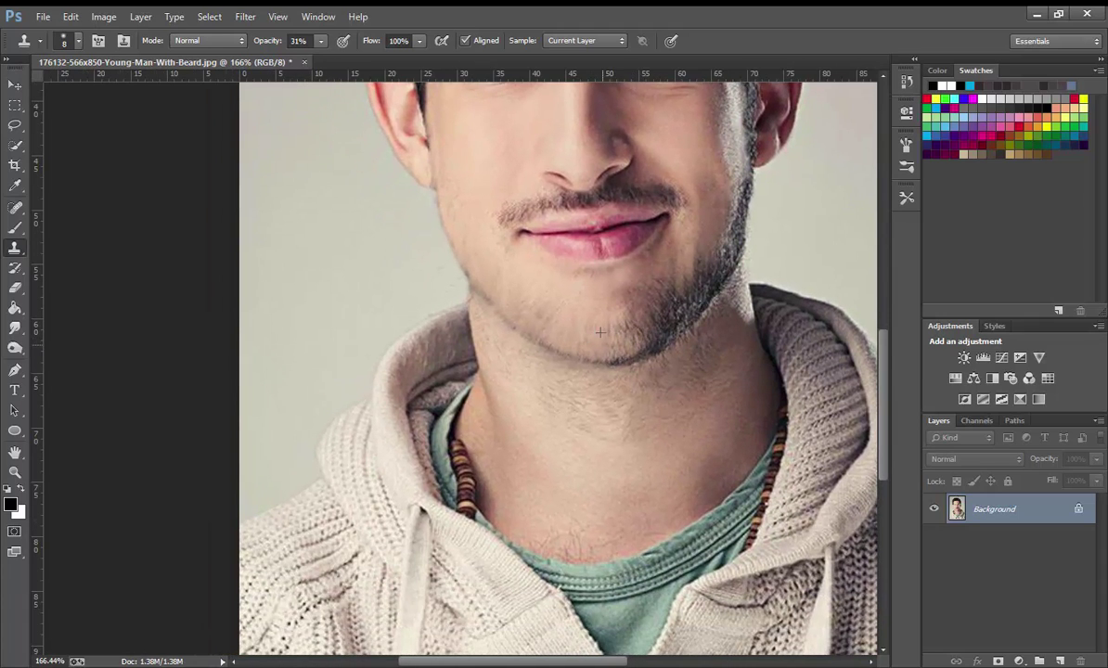
scroll(617, 321, up, 1)
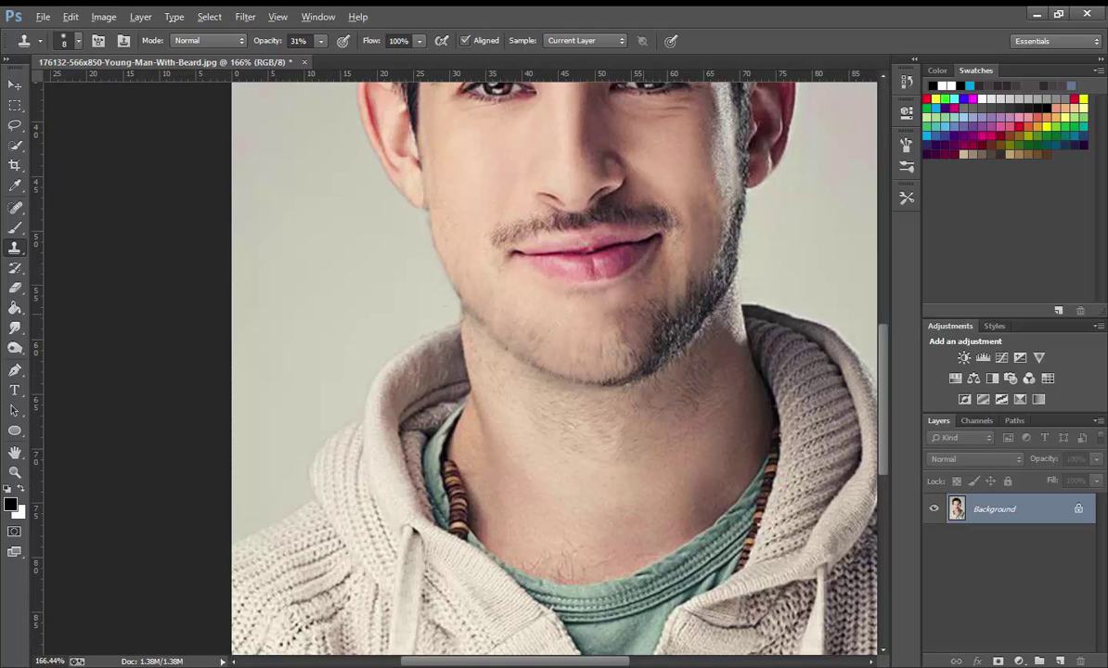
scroll(659, 306, up, 2)
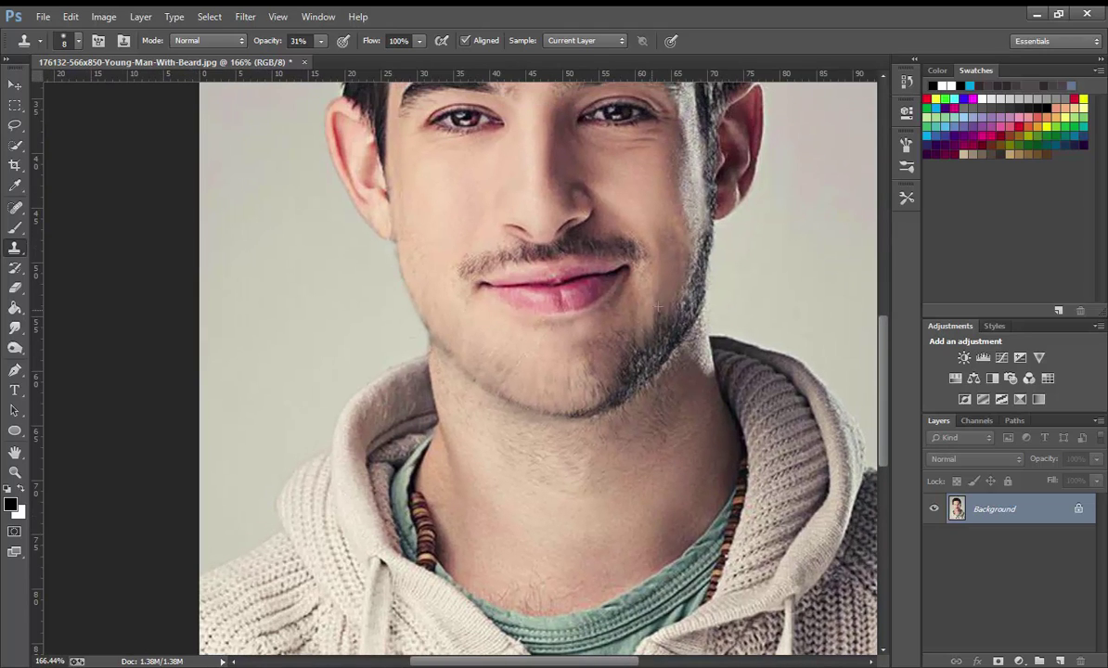
scroll(634, 289, up, 1)
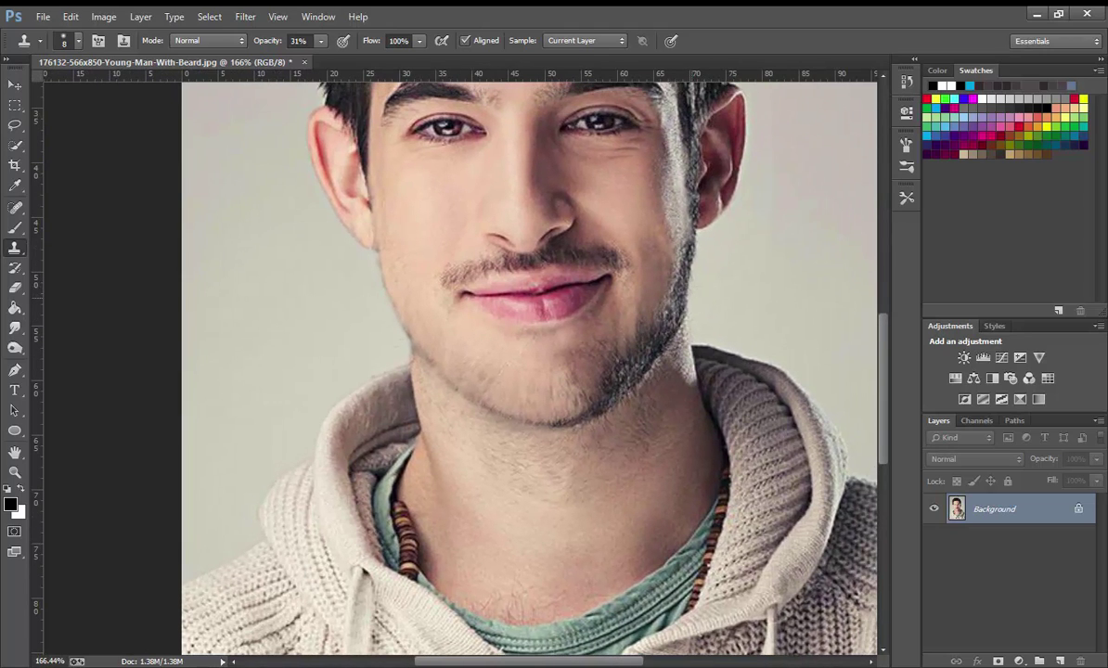
scroll(628, 293, down, 2)
scroll(525, 362, up, 3)
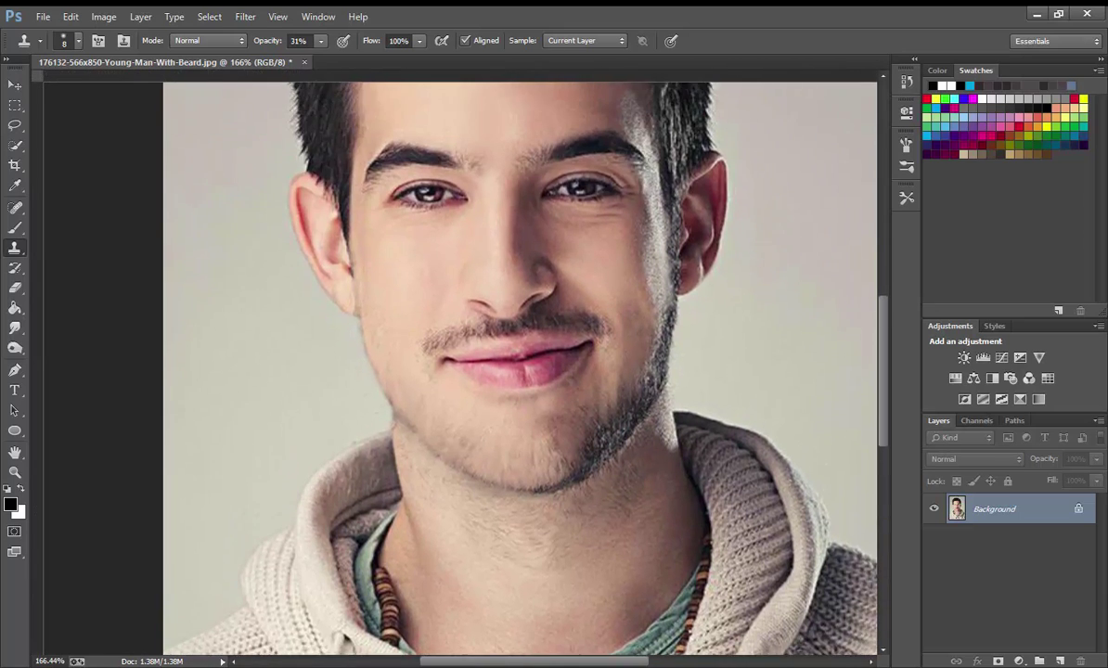
scroll(524, 362, up, 2)
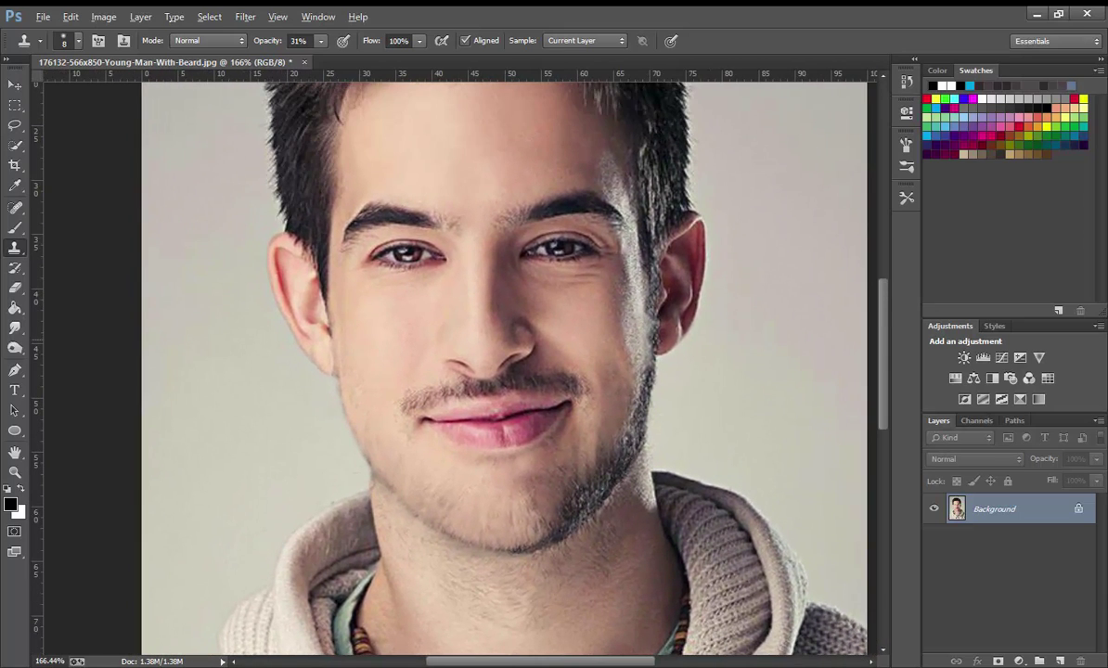
scroll(616, 325, up, 1)
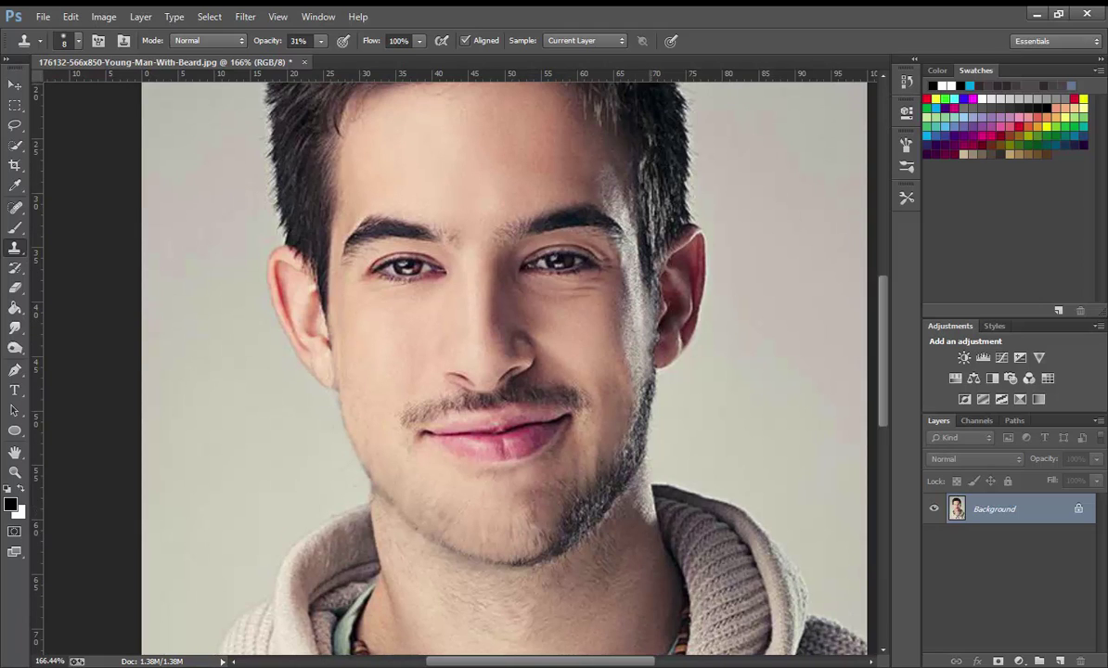
scroll(652, 307, up, 1)
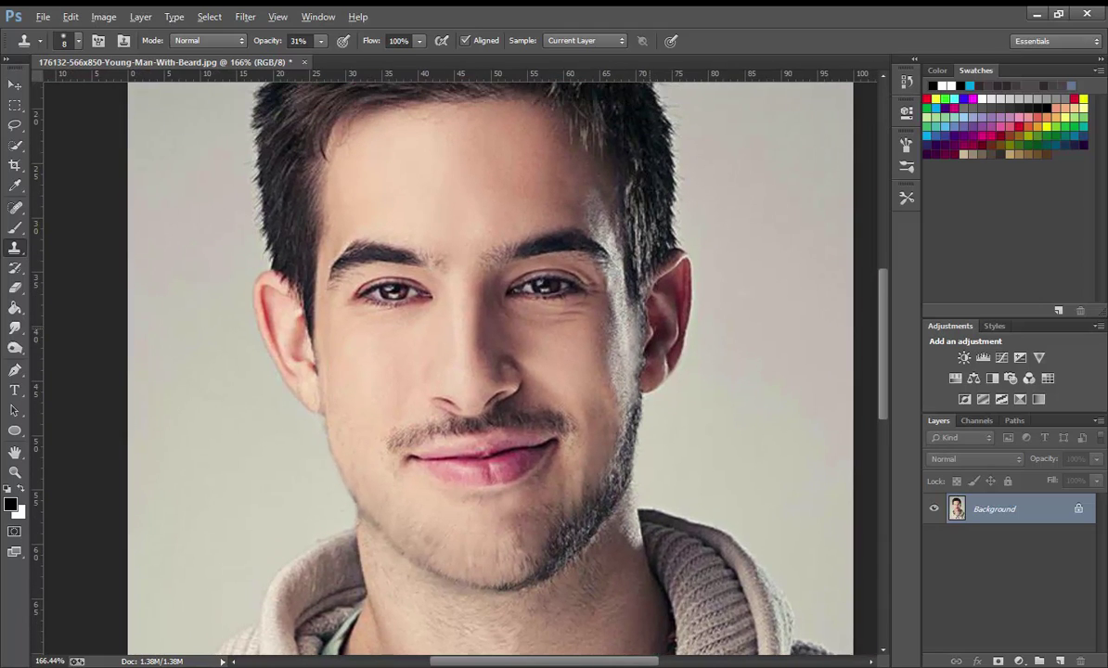
scroll(501, 362, down, 4)
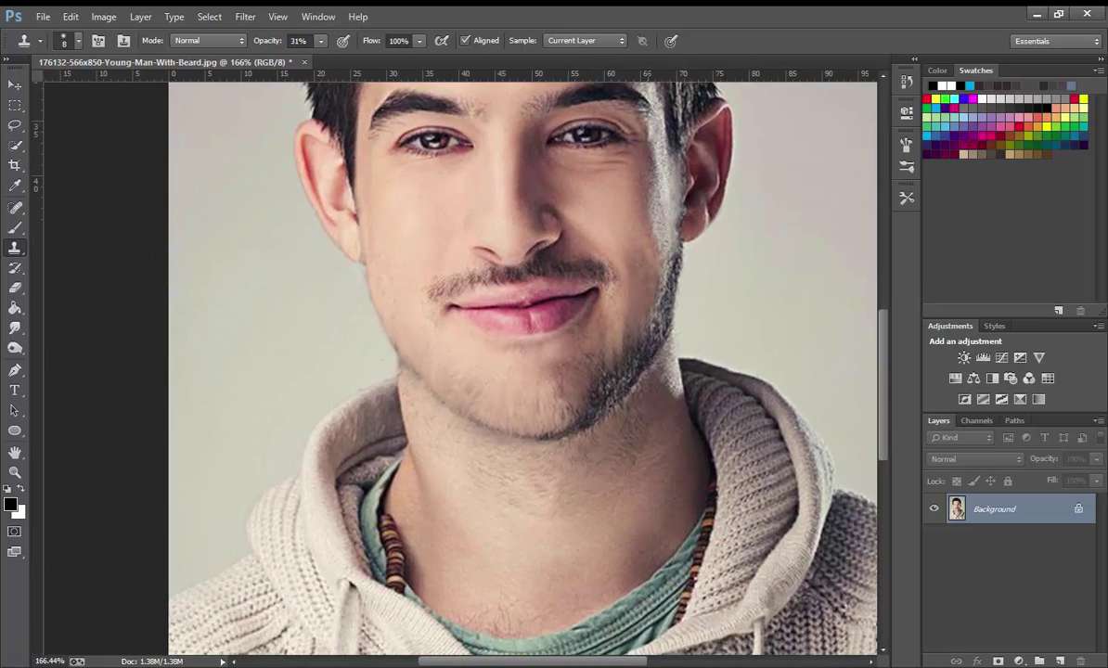
scroll(502, 362, down, 4)
scroll(641, 302, up, 3)
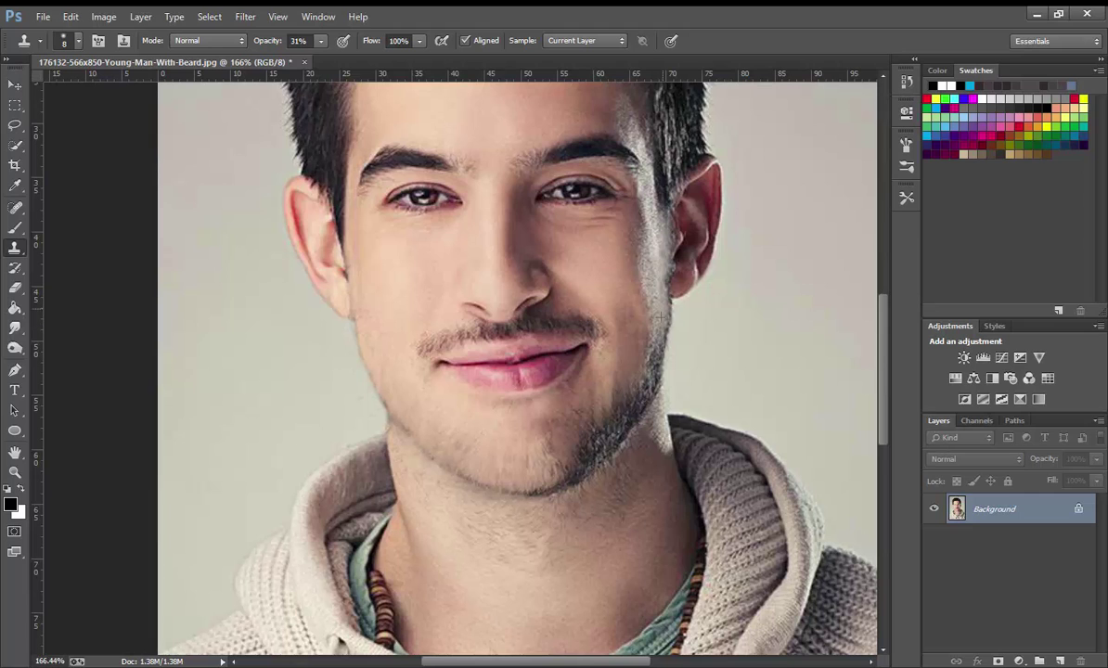
scroll(634, 314, up, 1)
scroll(679, 337, up, 1)
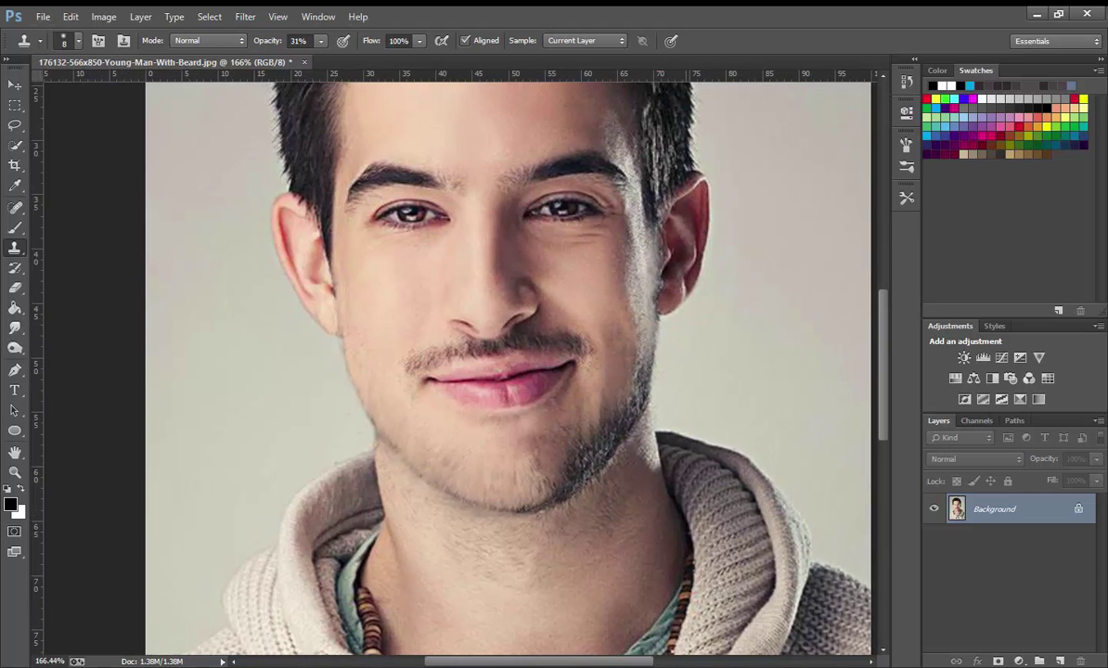
scroll(633, 312, down, 1)
scroll(603, 311, down, 4)
scroll(604, 311, left, 2)
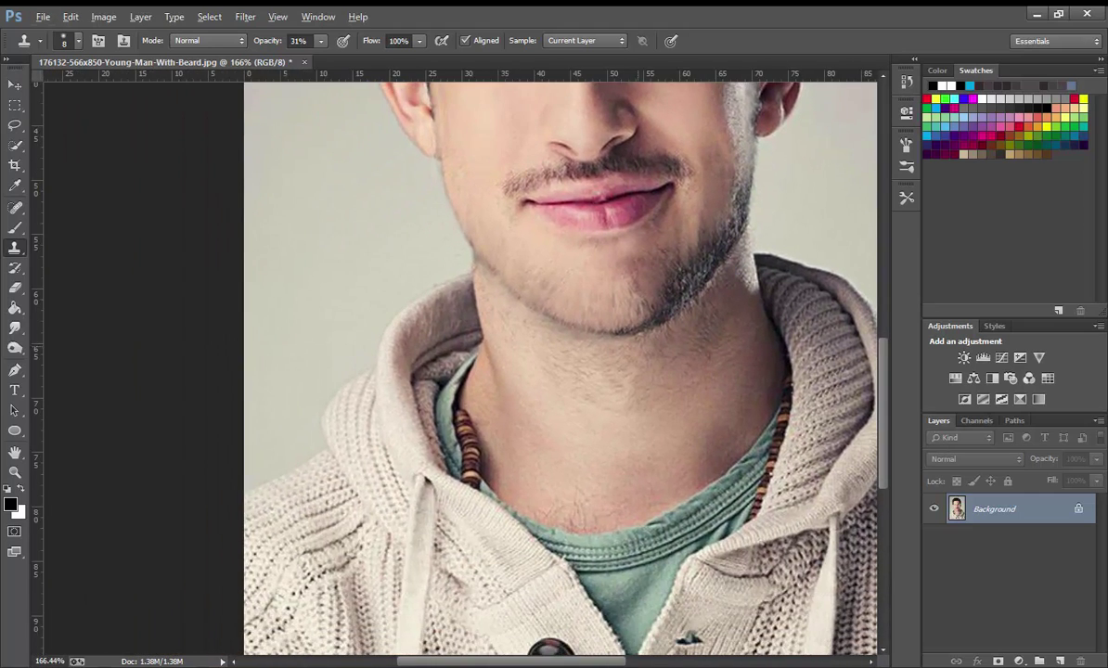
scroll(631, 332, up, 1)
scroll(631, 332, right, 2)
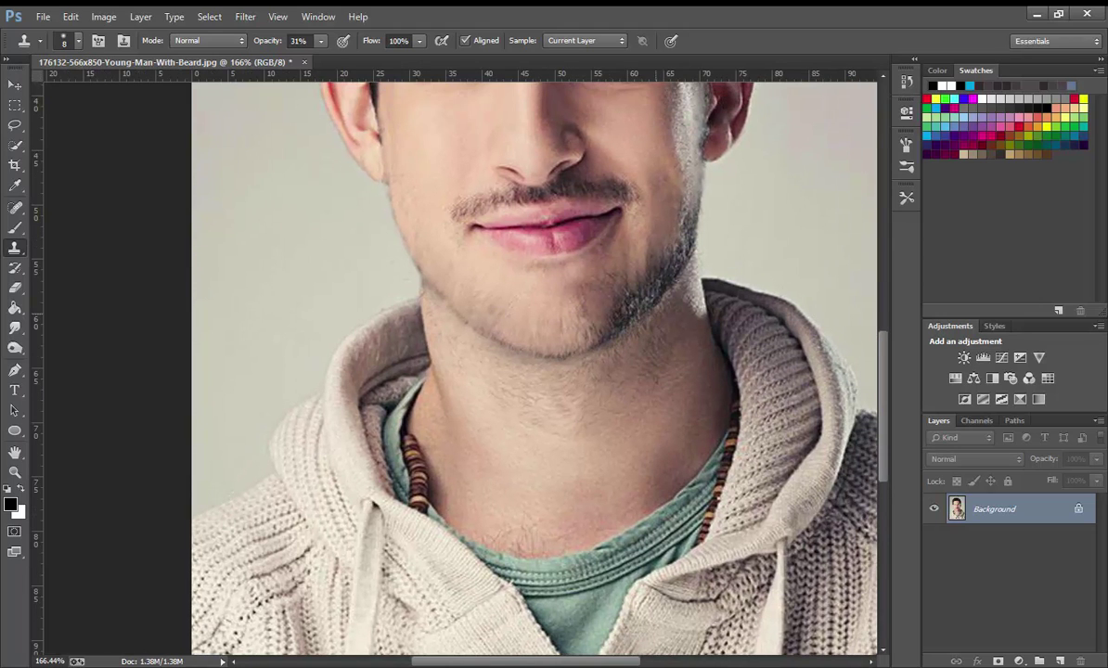
scroll(533, 367, up, 2)
scroll(638, 329, up, 1)
scroll(638, 328, right, 1)
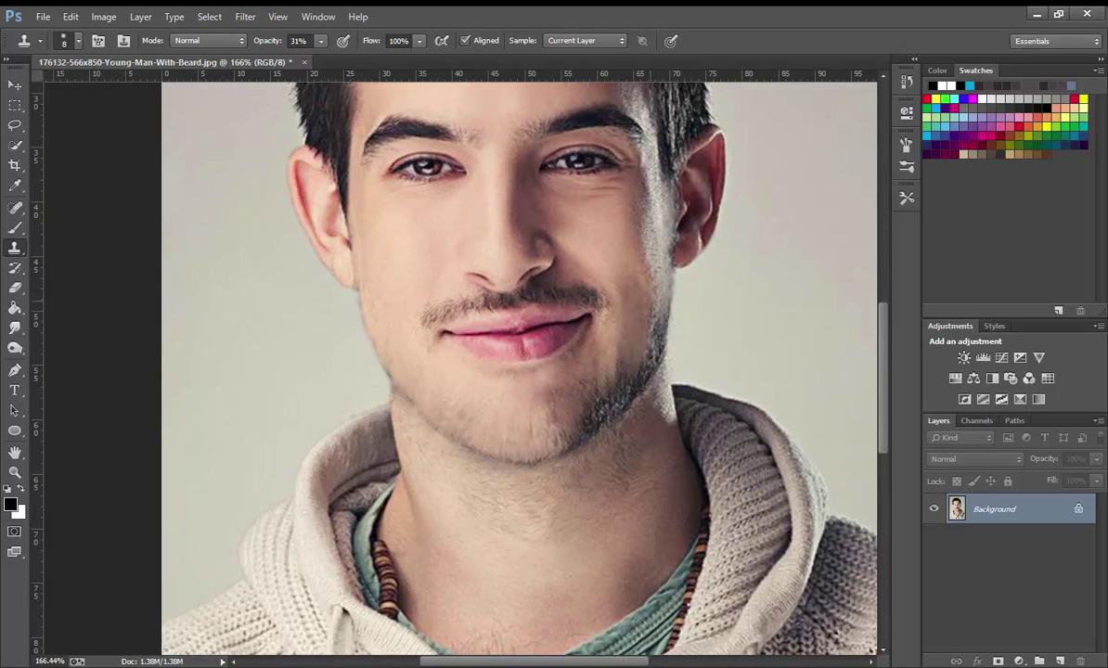
scroll(639, 329, up, 1)
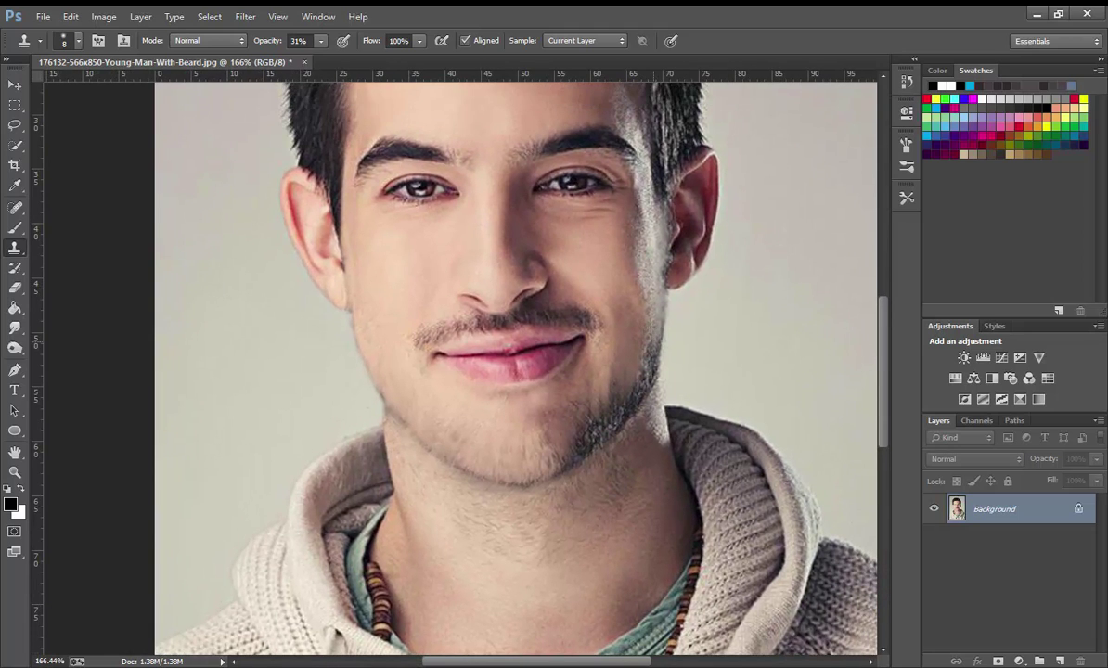
scroll(610, 320, down, 1)
scroll(511, 362, down, 1)
scroll(511, 362, left, 1)
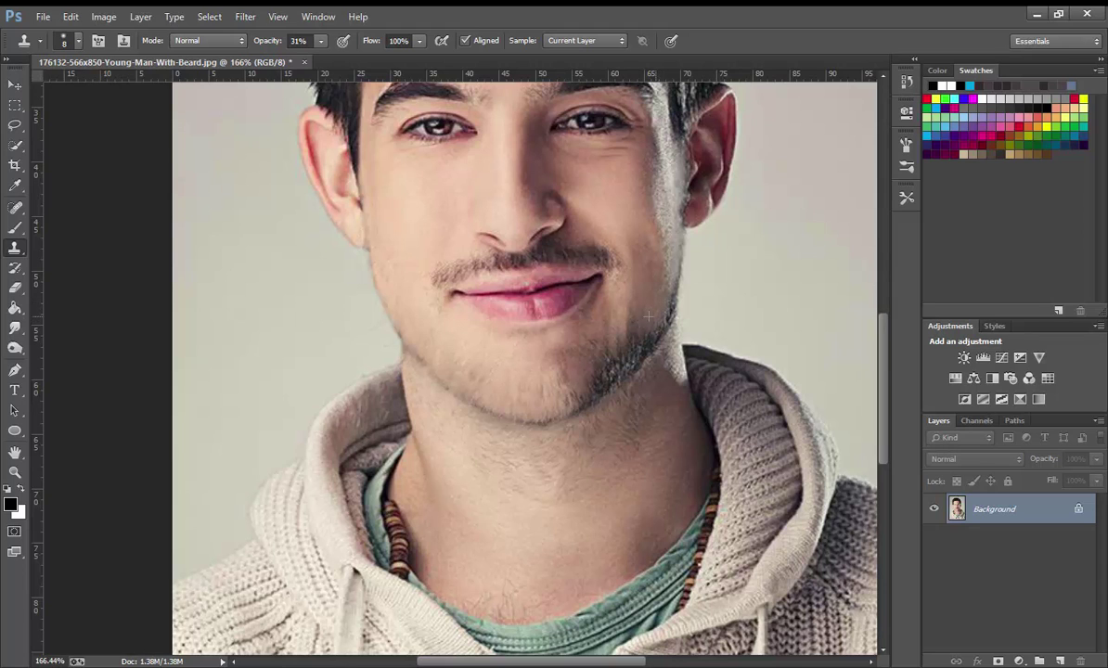
scroll(649, 316, down, 1)
scroll(648, 317, left, 1)
scroll(649, 317, down, 1)
scroll(649, 317, left, 1)
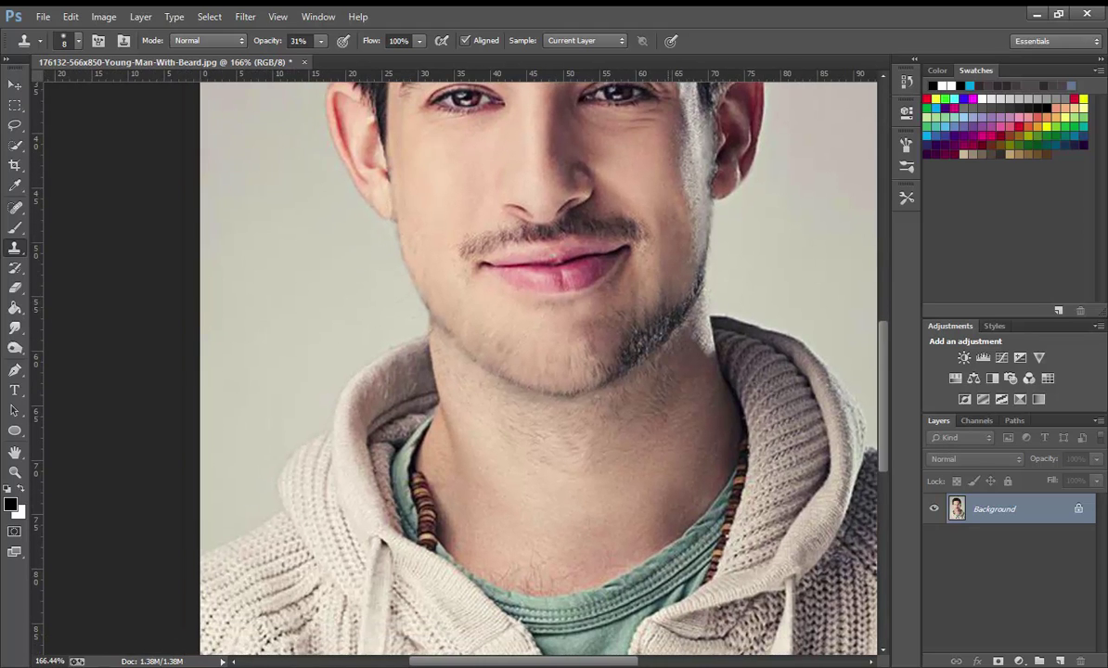
scroll(538, 361, left, 1)
scroll(539, 362, down, 1)
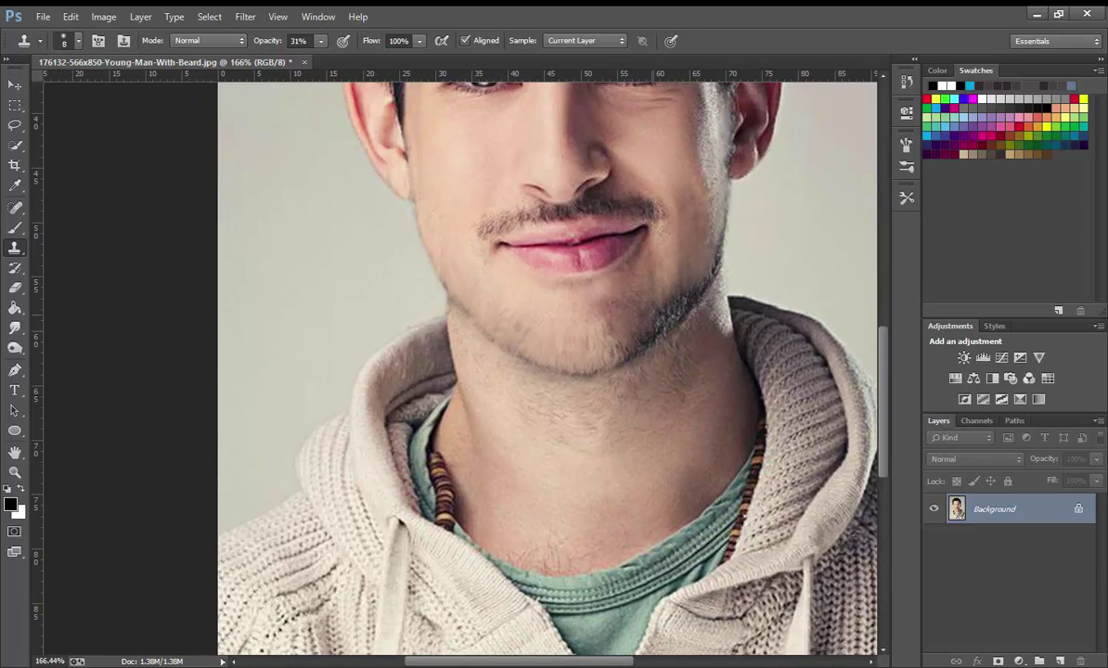
scroll(547, 361, up, 1)
scroll(548, 362, right, 1)
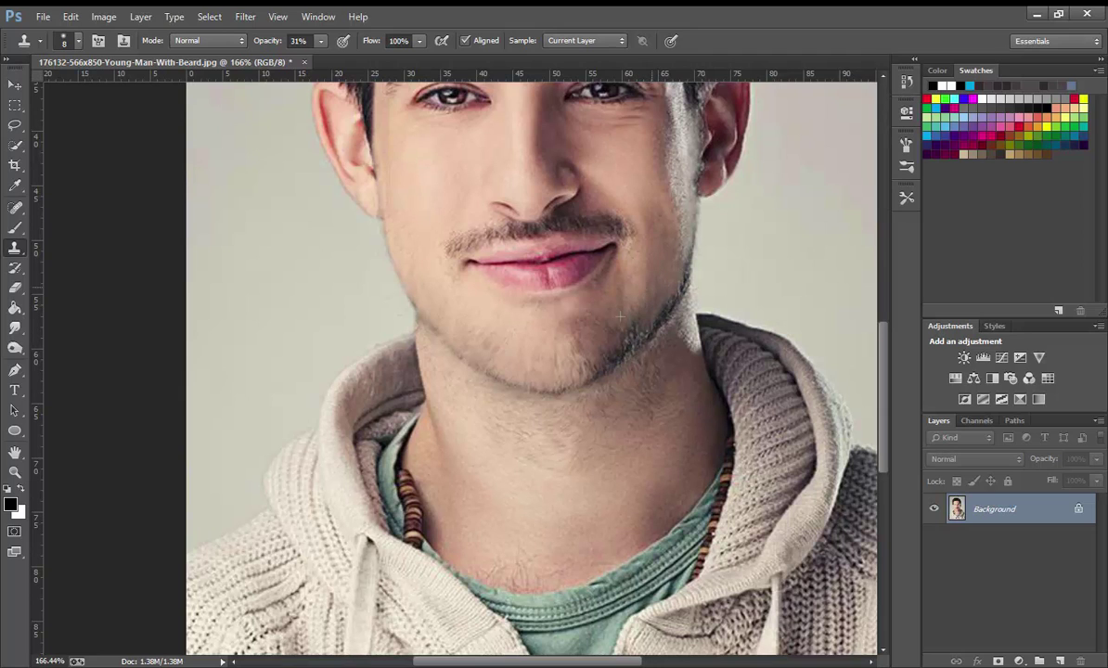
scroll(656, 310, down, 1)
scroll(592, 302, up, 1)
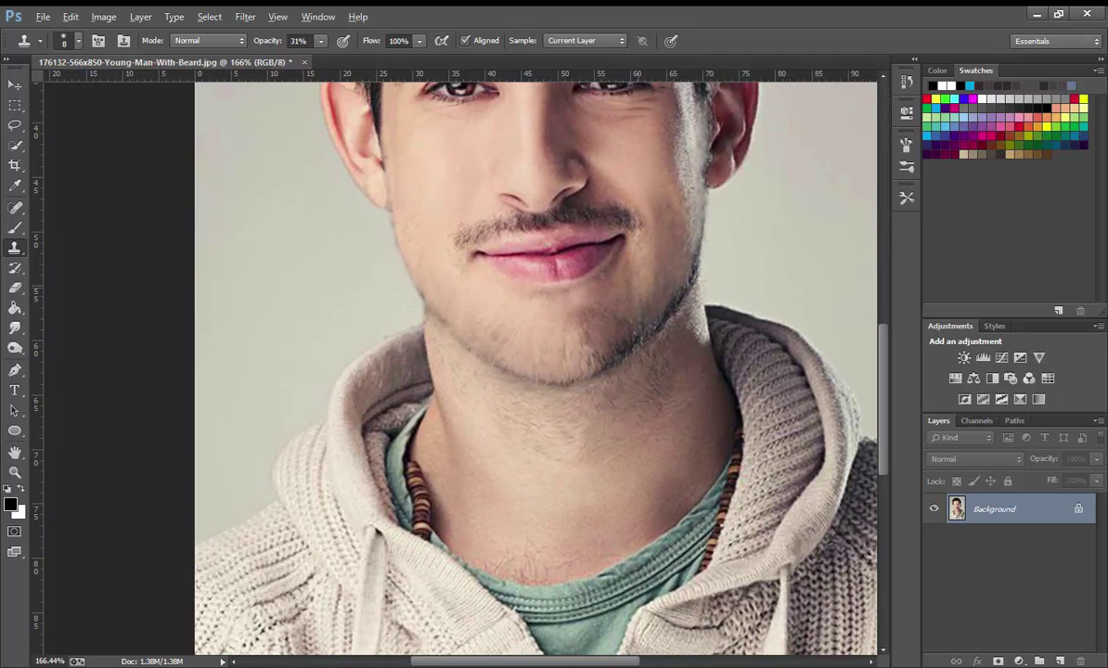
scroll(608, 295, left, 2)
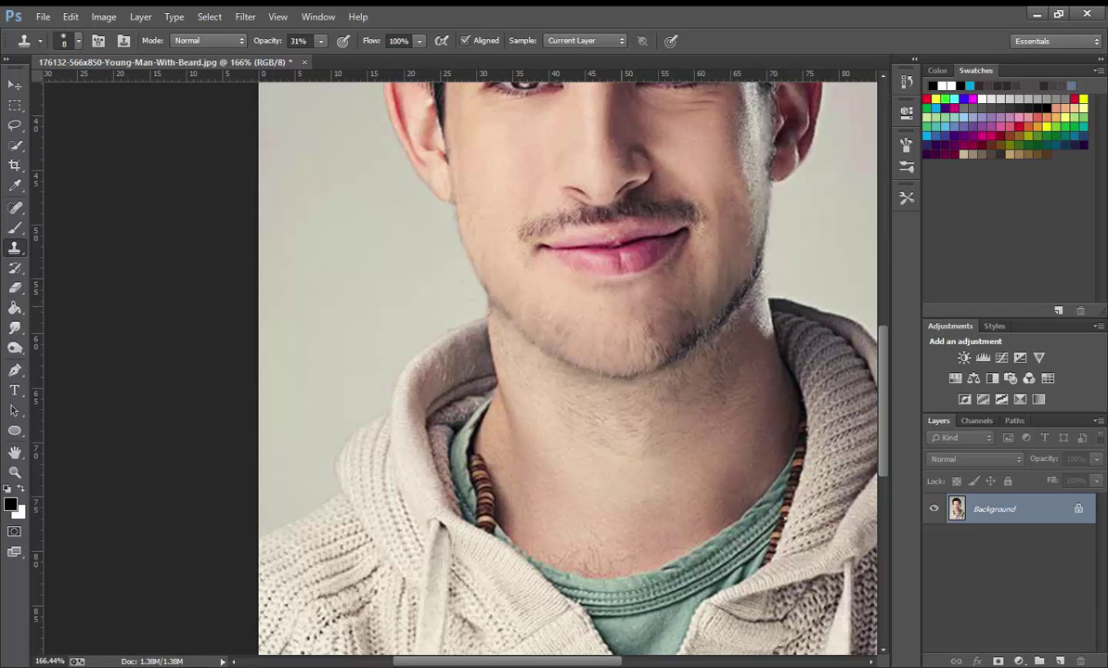
scroll(568, 366, right, 1)
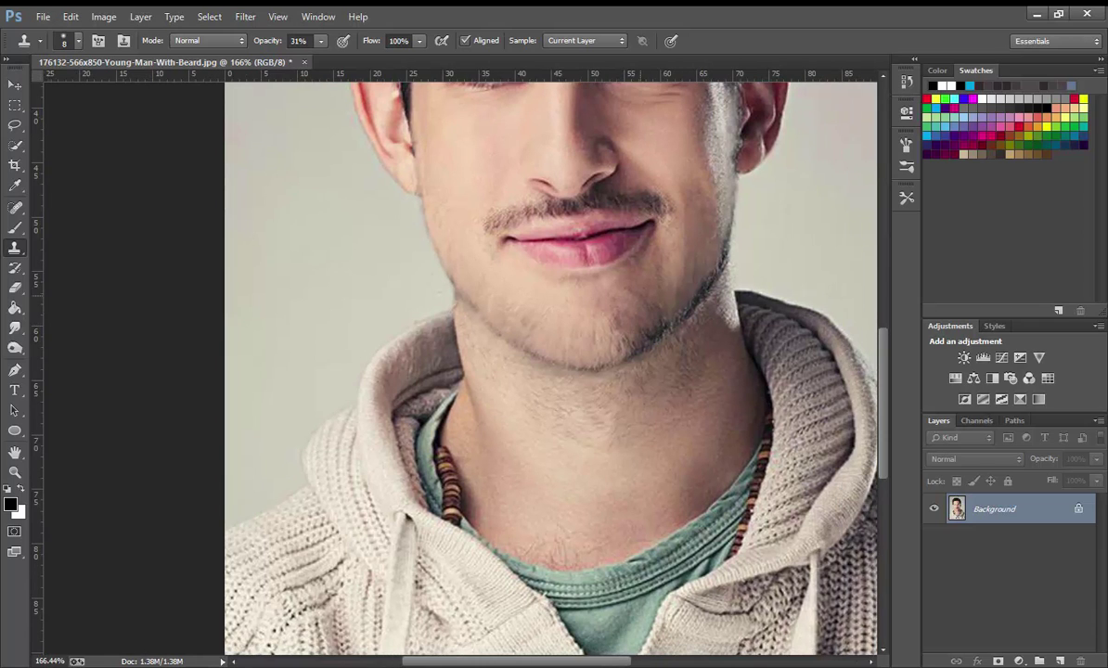
scroll(548, 367, up, 2)
scroll(548, 367, left, 3)
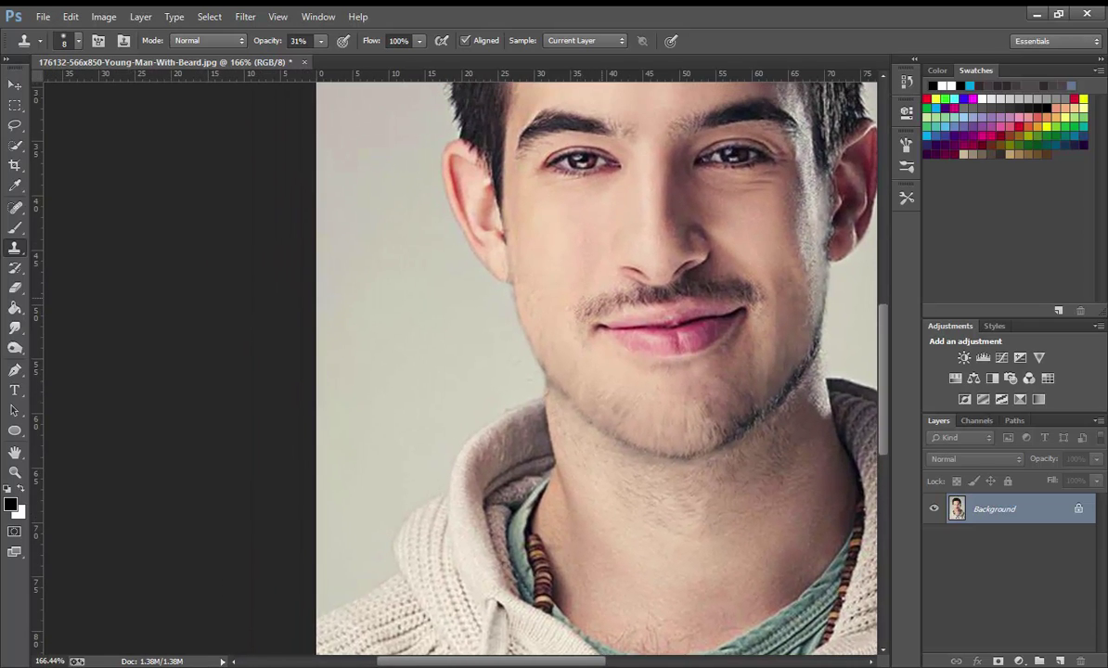
scroll(578, 288, up, 1)
scroll(578, 288, left, 1)
scroll(576, 310, right, 3)
scroll(576, 310, up, 1)
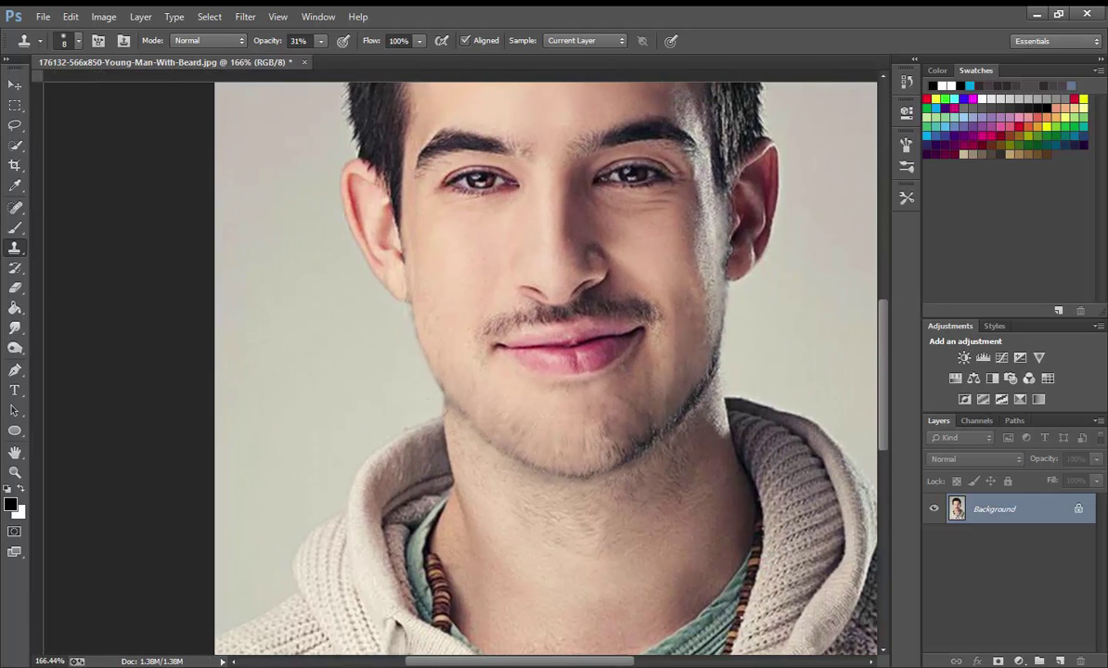
scroll(565, 302, down, 2)
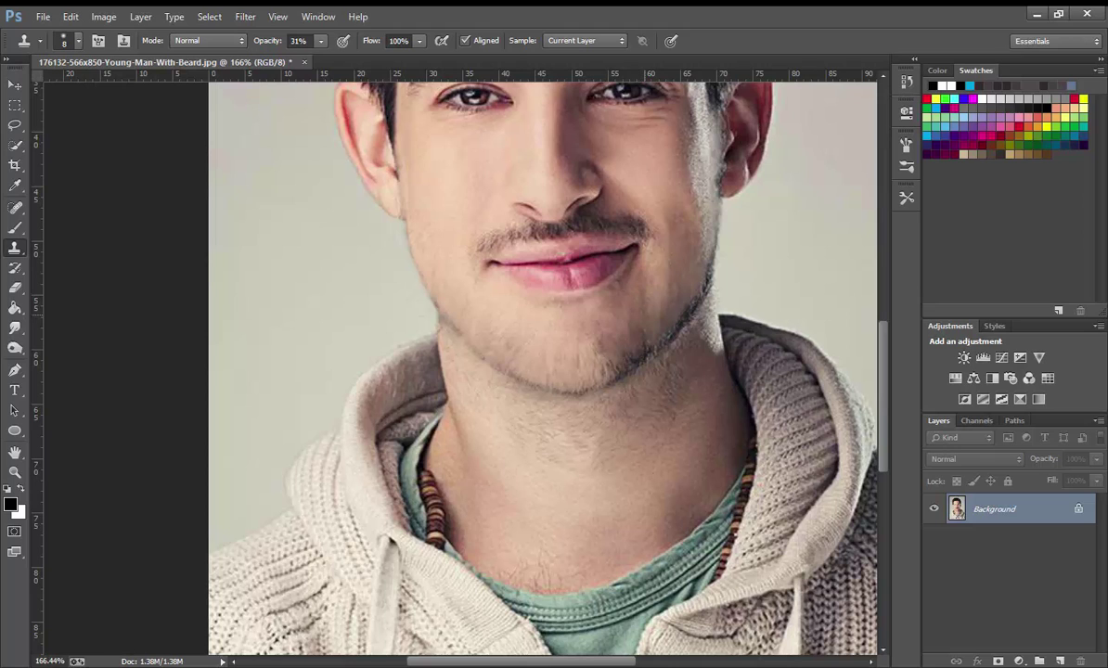
scroll(640, 297, down, 1)
scroll(640, 297, left, 1)
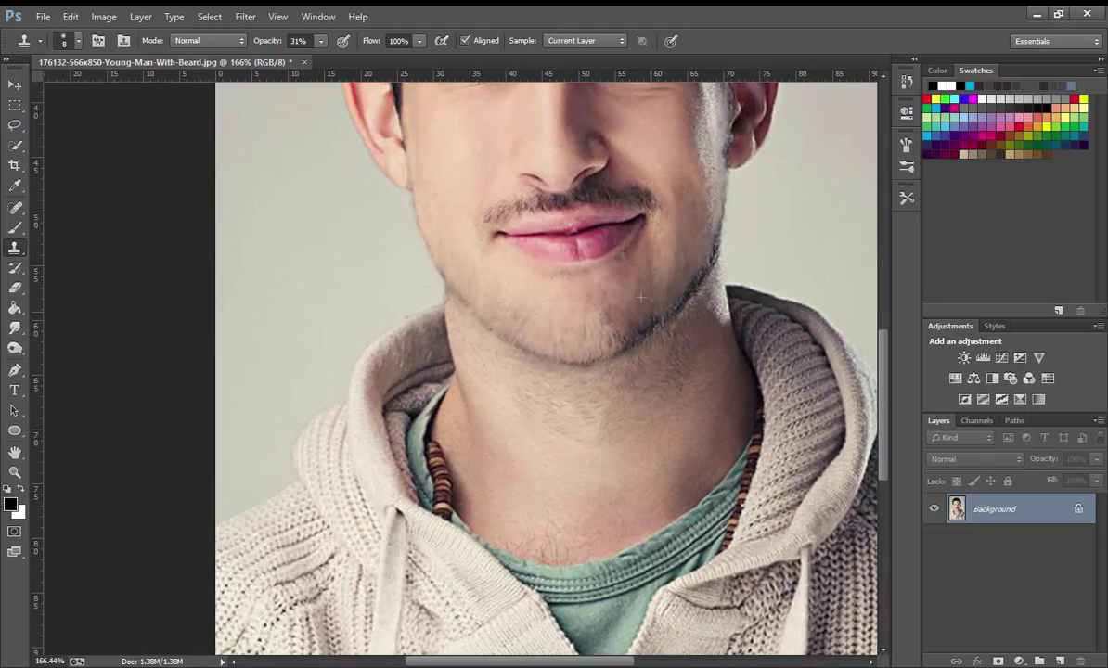
scroll(647, 318, down, 1)
scroll(647, 318, left, 1)
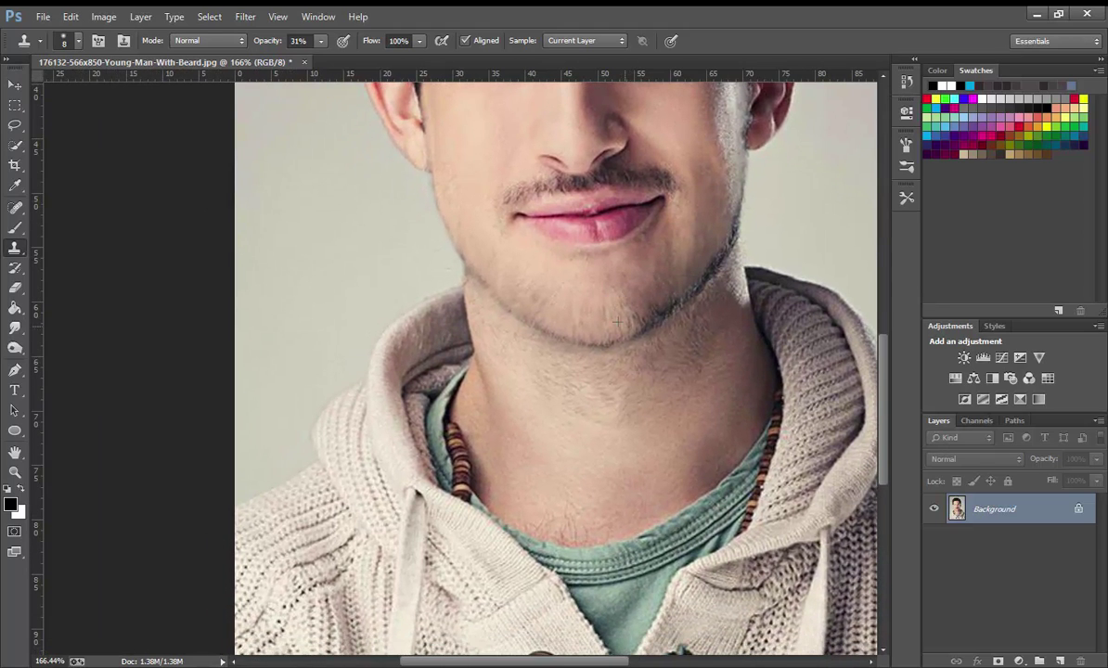
scroll(557, 296, left, 3)
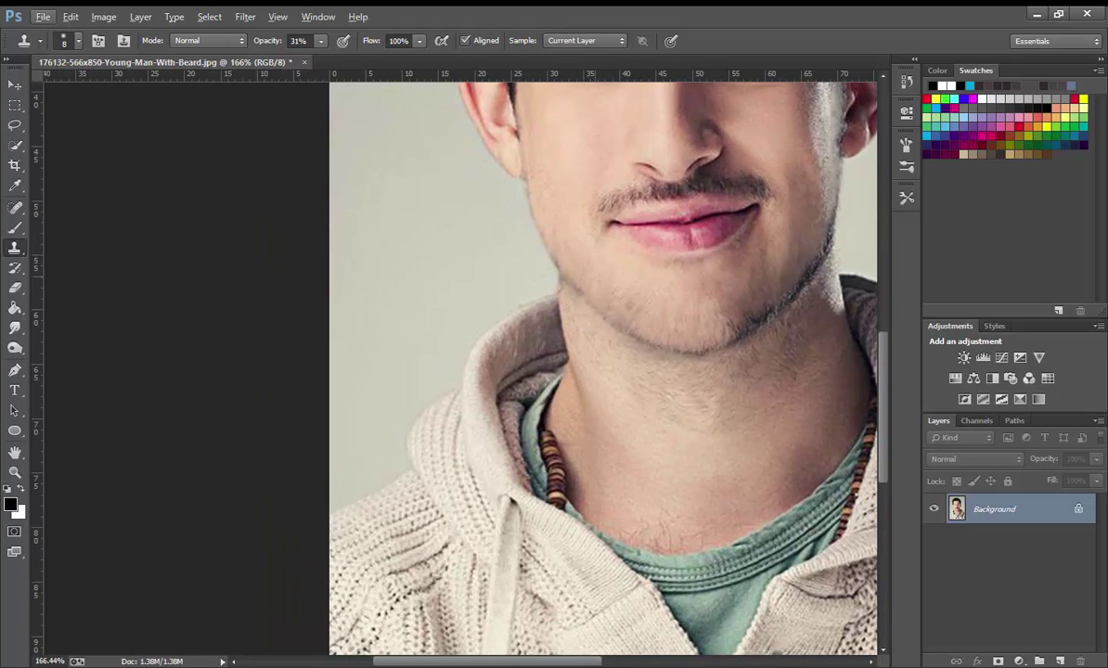
scroll(560, 306, up, 2)
scroll(561, 307, left, 1)
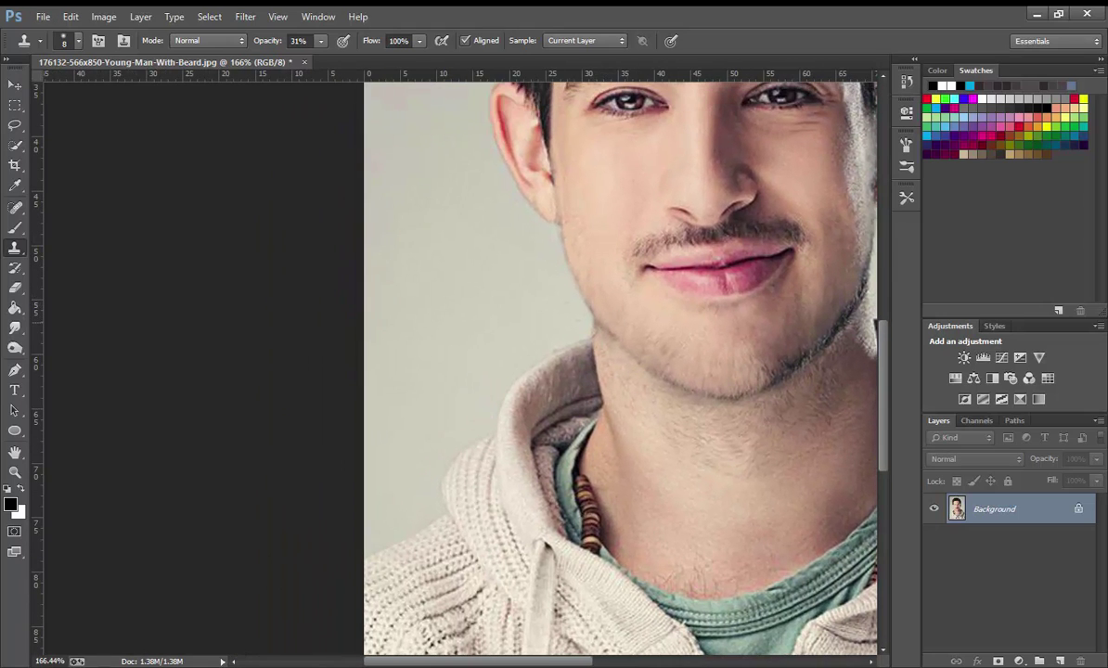
scroll(592, 305, down, 1)
scroll(592, 306, right, 1)
scroll(592, 305, right, 1)
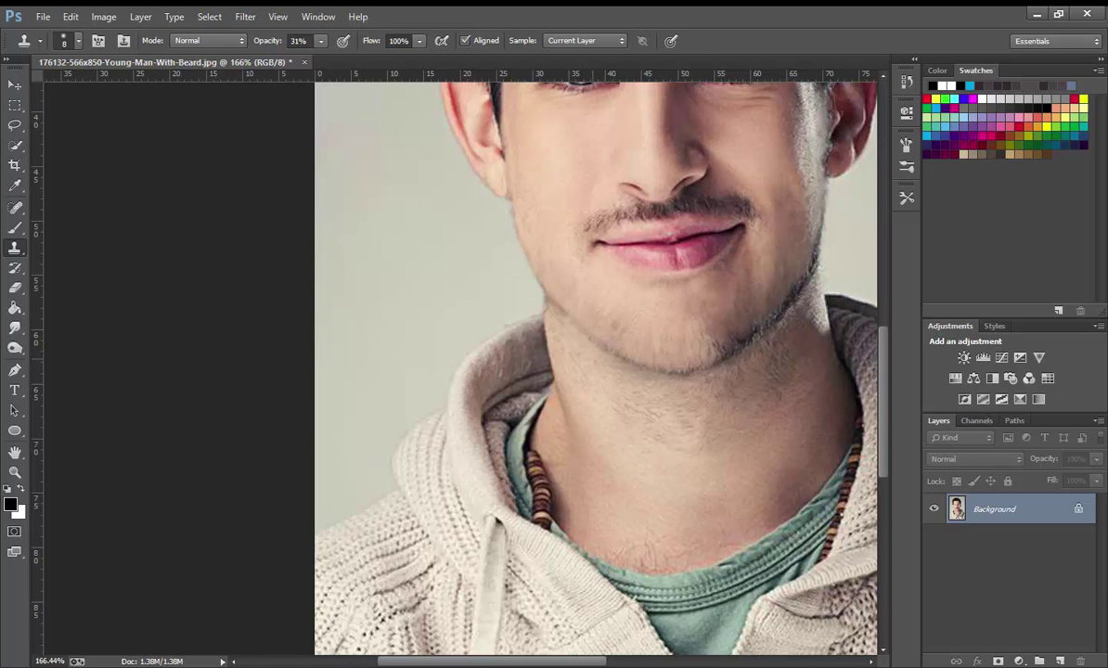
scroll(568, 345, down, 1)
scroll(568, 345, right, 1)
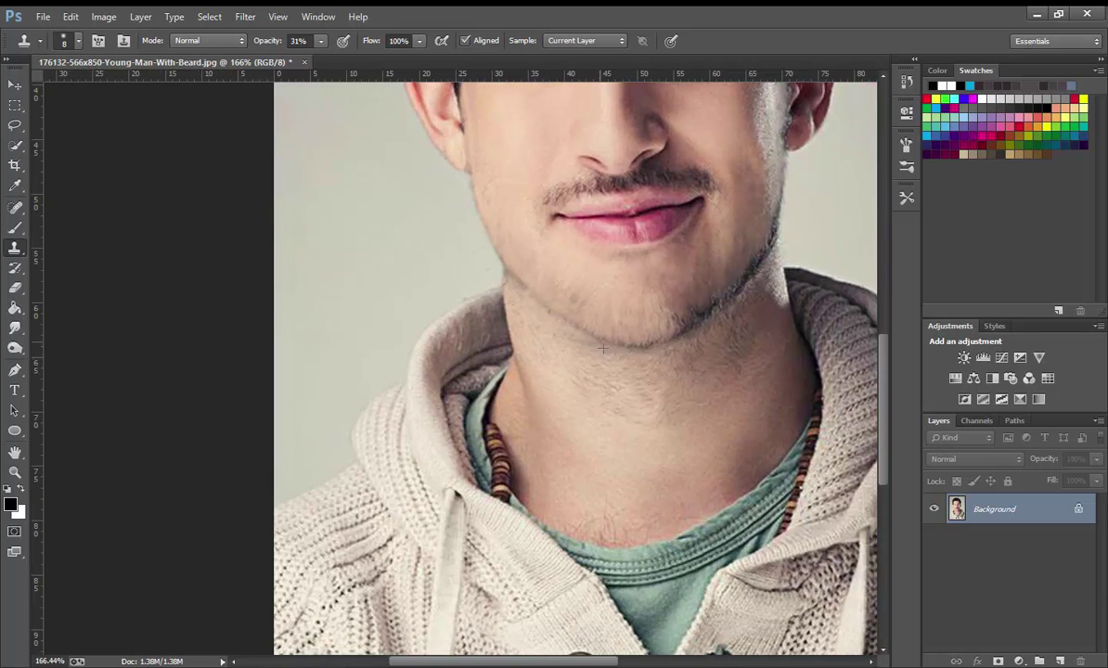
scroll(594, 334, up, 1)
scroll(594, 334, right, 1)
scroll(585, 316, up, 1)
scroll(584, 316, right, 1)
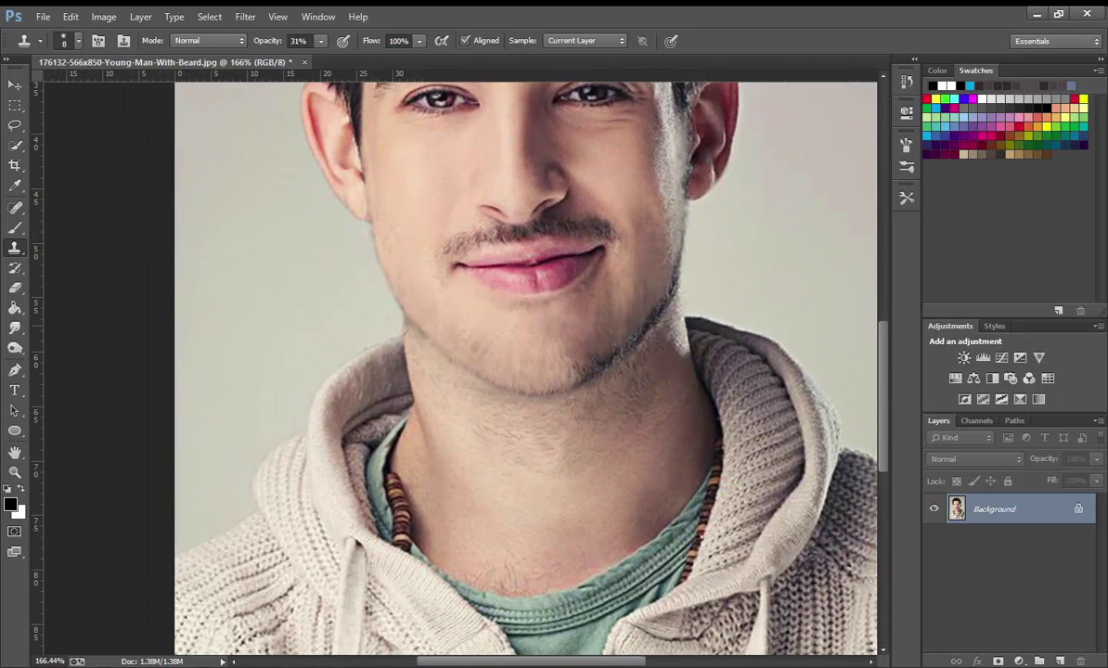
scroll(598, 283, down, 1)
scroll(599, 283, left, 1)
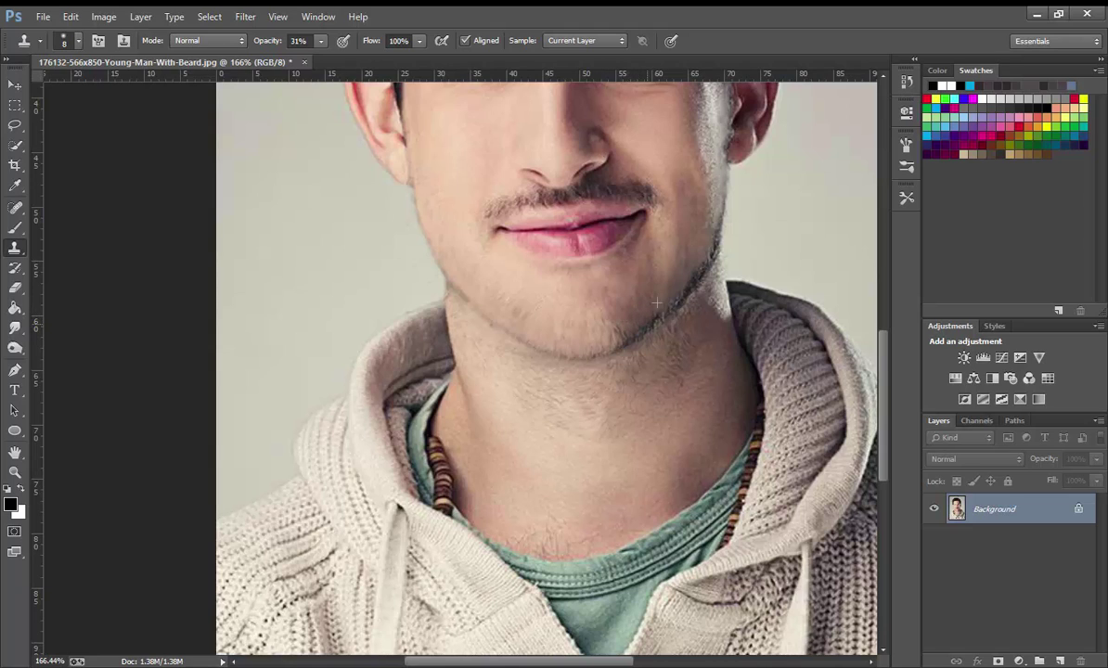
scroll(668, 292, up, 1)
scroll(668, 292, right, 1)
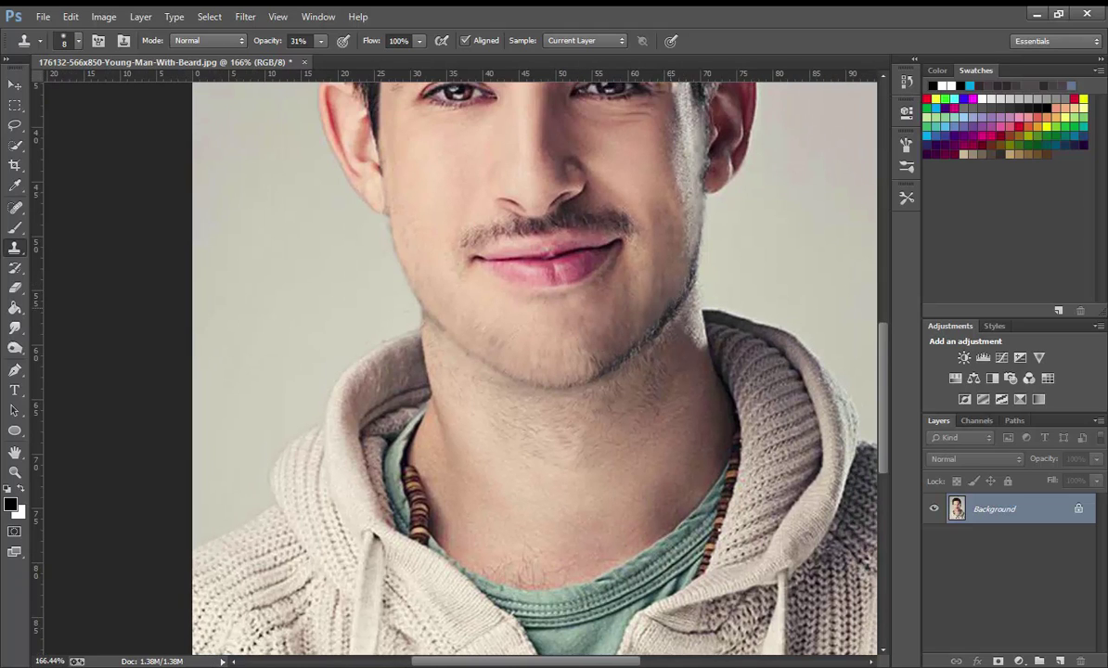
scroll(622, 295, down, 1)
scroll(621, 295, left, 1)
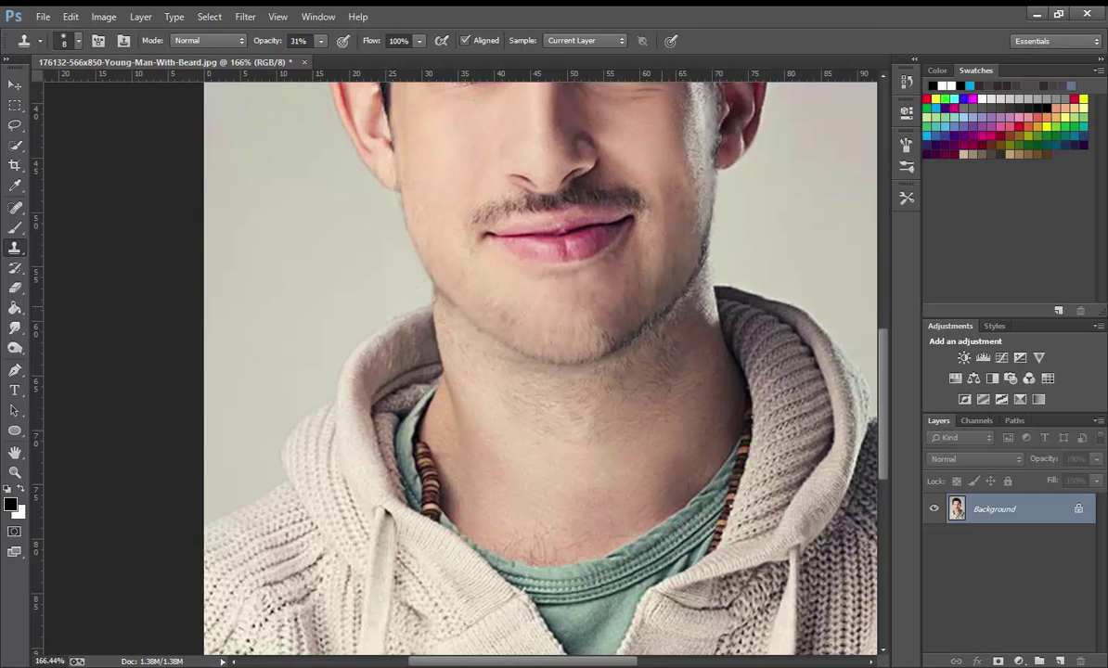
scroll(538, 372, up, 2)
scroll(538, 371, right, 1)
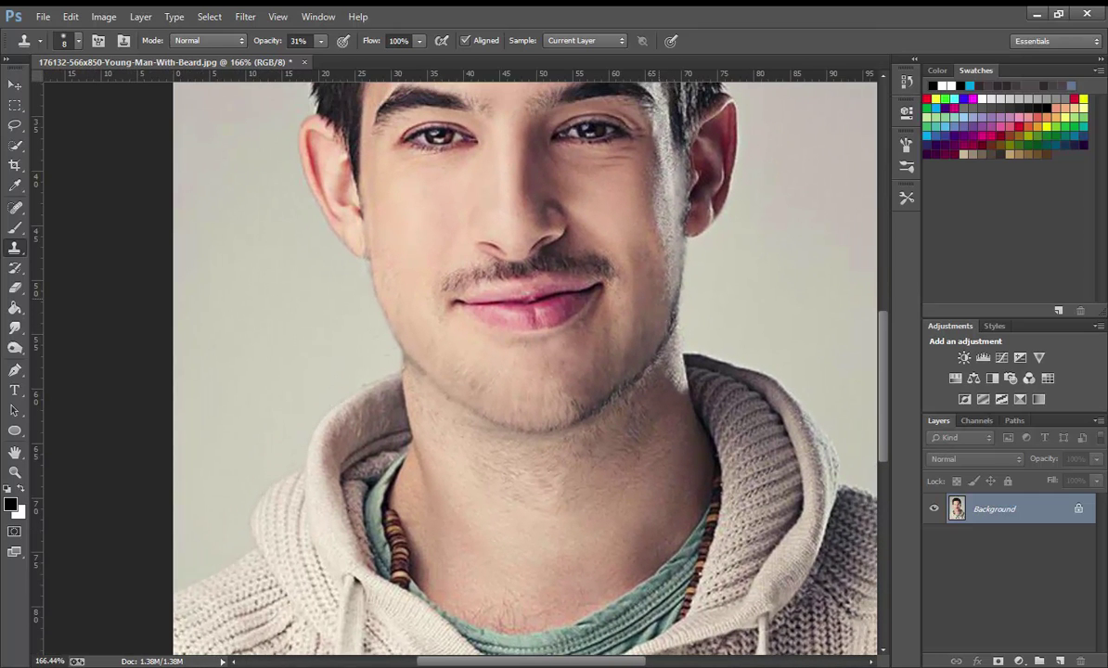
scroll(524, 362, down, 1)
scroll(524, 362, down, 2)
scroll(524, 362, left, 1)
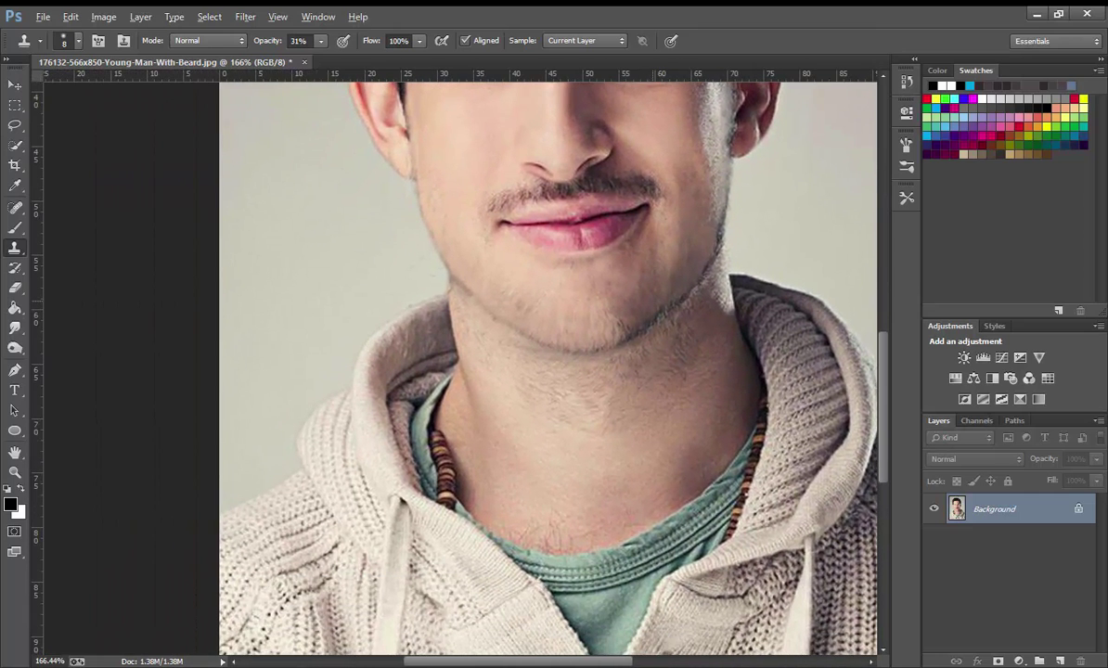
scroll(589, 289, right, 1)
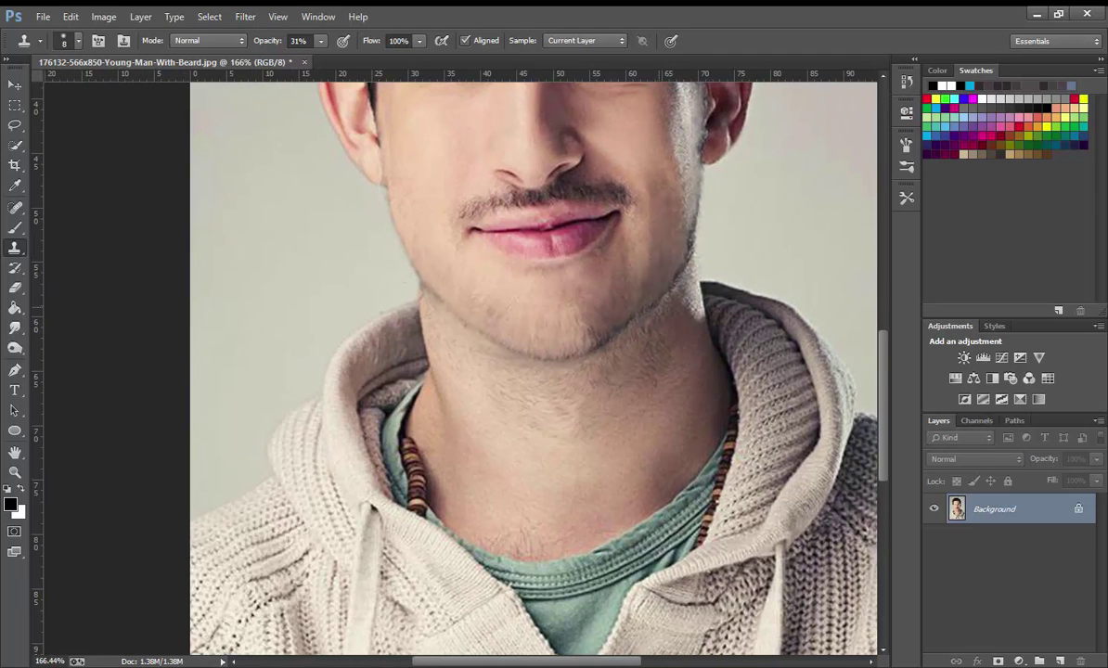
mouse_move(538, 372)
mouse_down()
mouse_move(588, 324)
mouse_move(535, 336)
mouse_up()
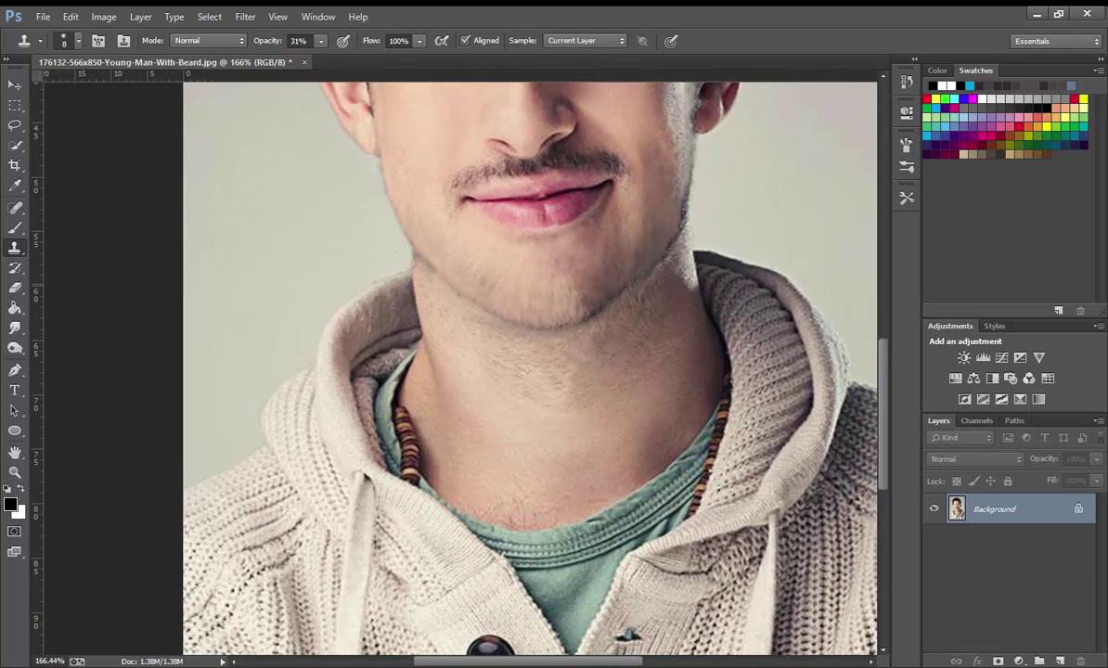
drag(617, 305, 605, 366)
mouse_move(636, 235)
mouse_down()
mouse_move(626, 282)
mouse_move(631, 264)
mouse_move(636, 273)
mouse_up()
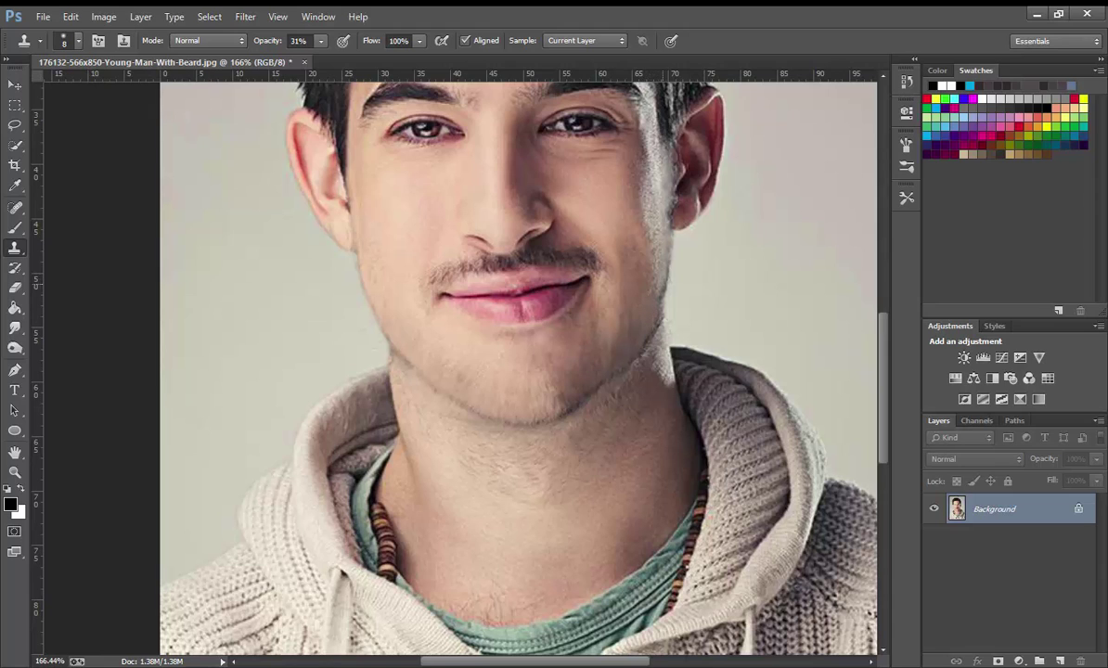
drag(635, 273, 627, 308)
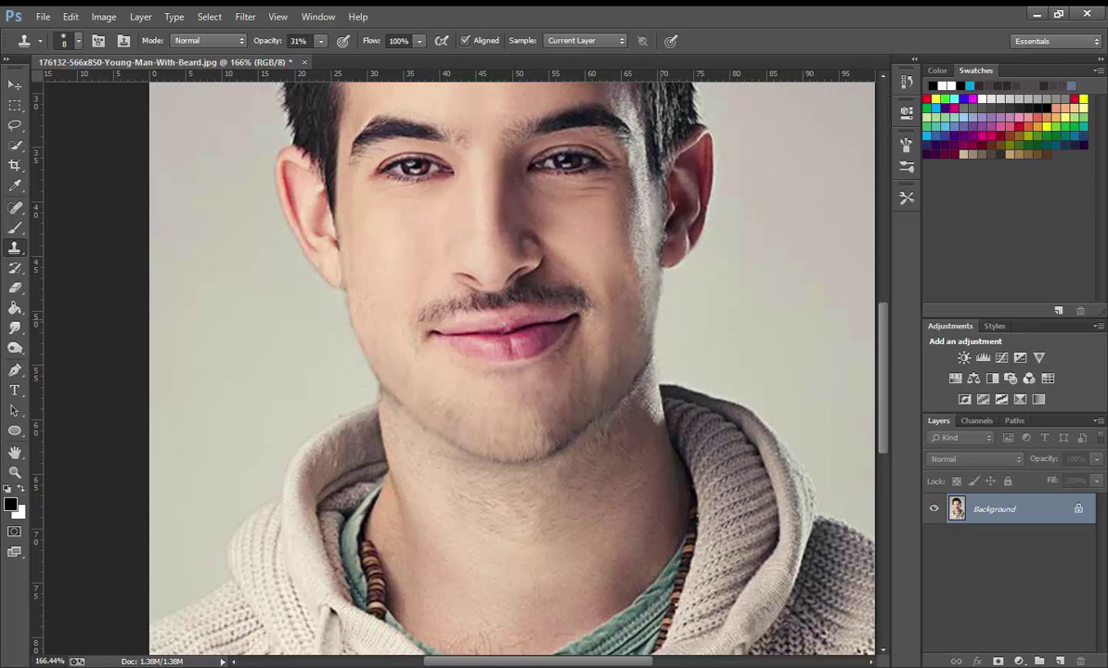
drag(680, 281, 671, 304)
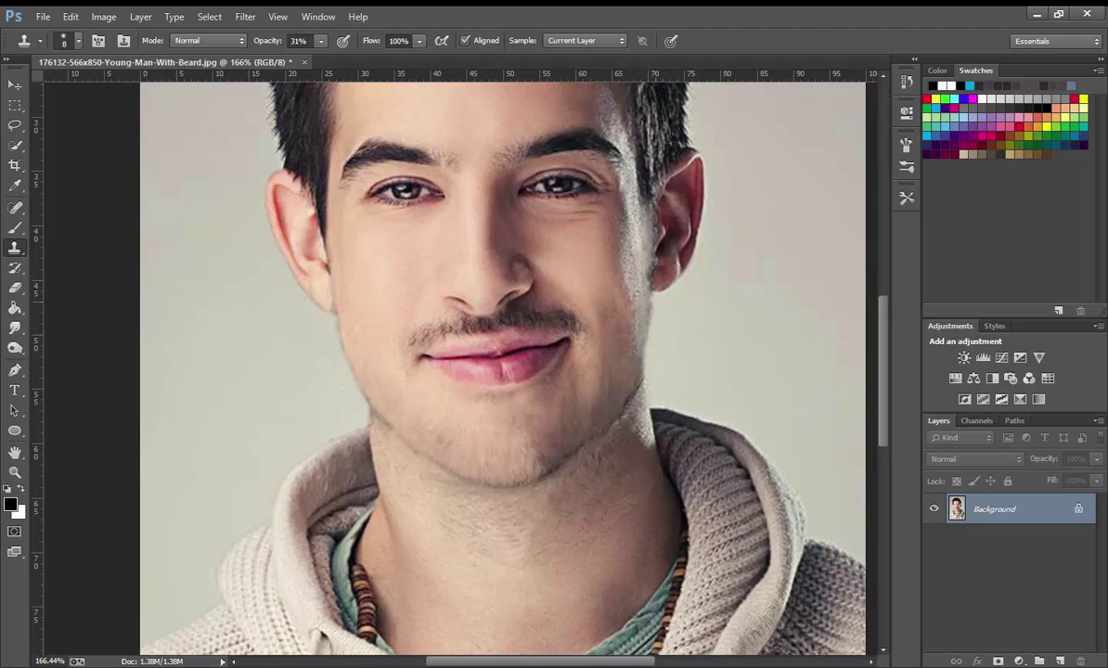
mouse_move(649, 306)
mouse_down()
mouse_move(676, 307)
mouse_move(643, 238)
mouse_move(698, 155)
mouse_up()
key(ctrl+r)
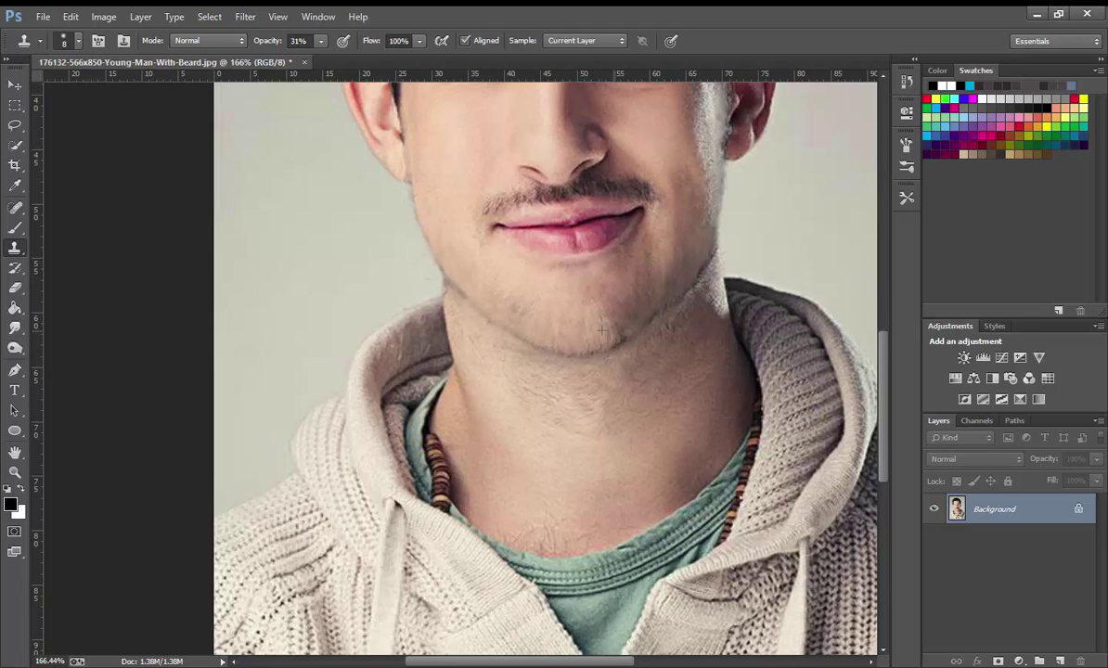
mouse_move(557, 301)
mouse_down()
mouse_move(504, 361)
mouse_move(498, 346)
mouse_up()
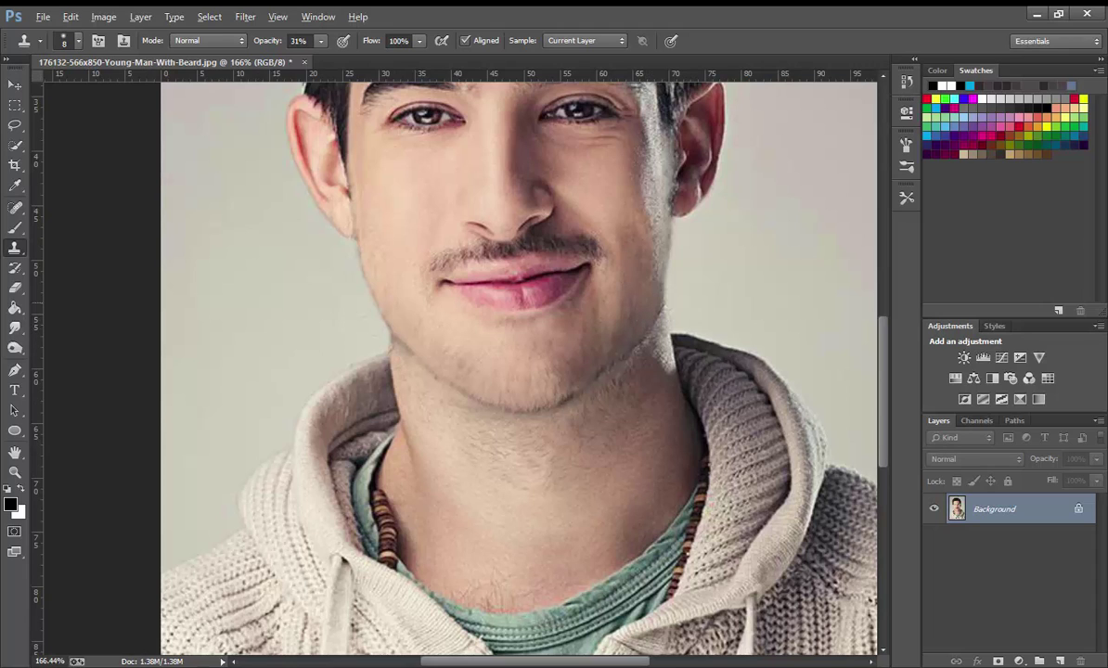
drag(585, 256, 588, 278)
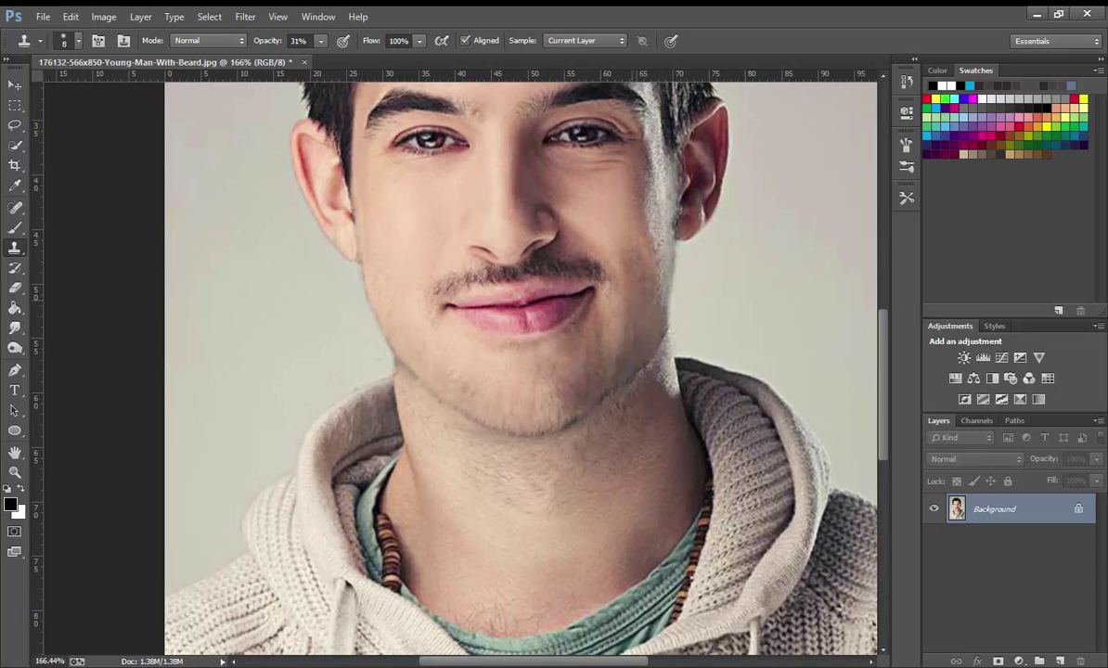
drag(519, 362, 547, 307)
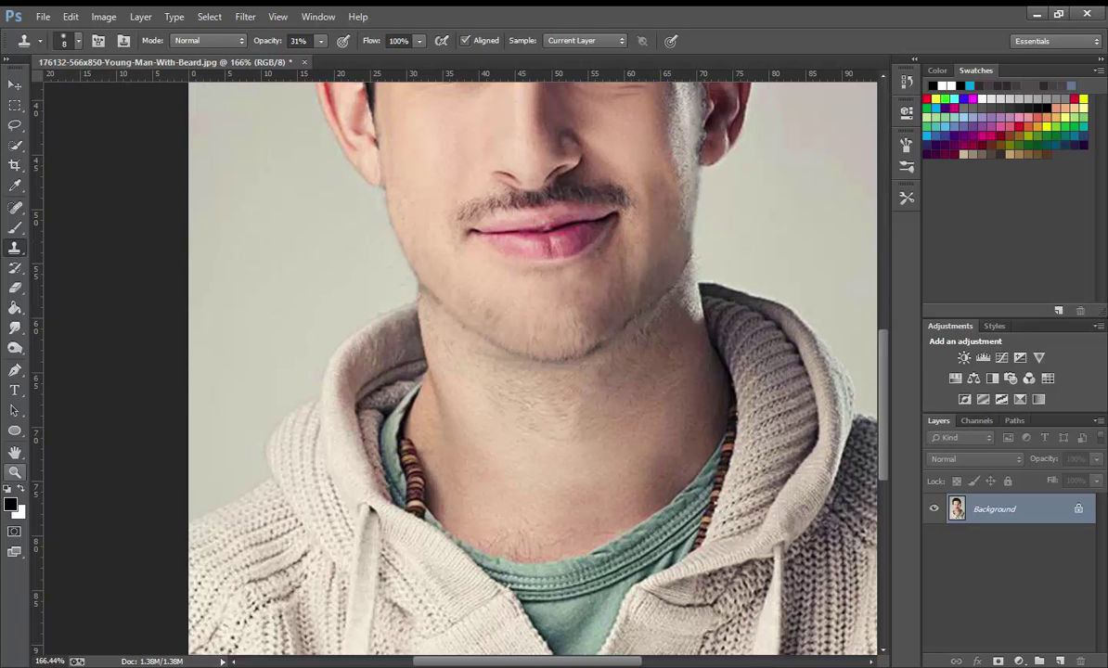
Zoom out to about 75% so the whole portrait is visible.
key(z)
drag(520, 371, 427, 372)
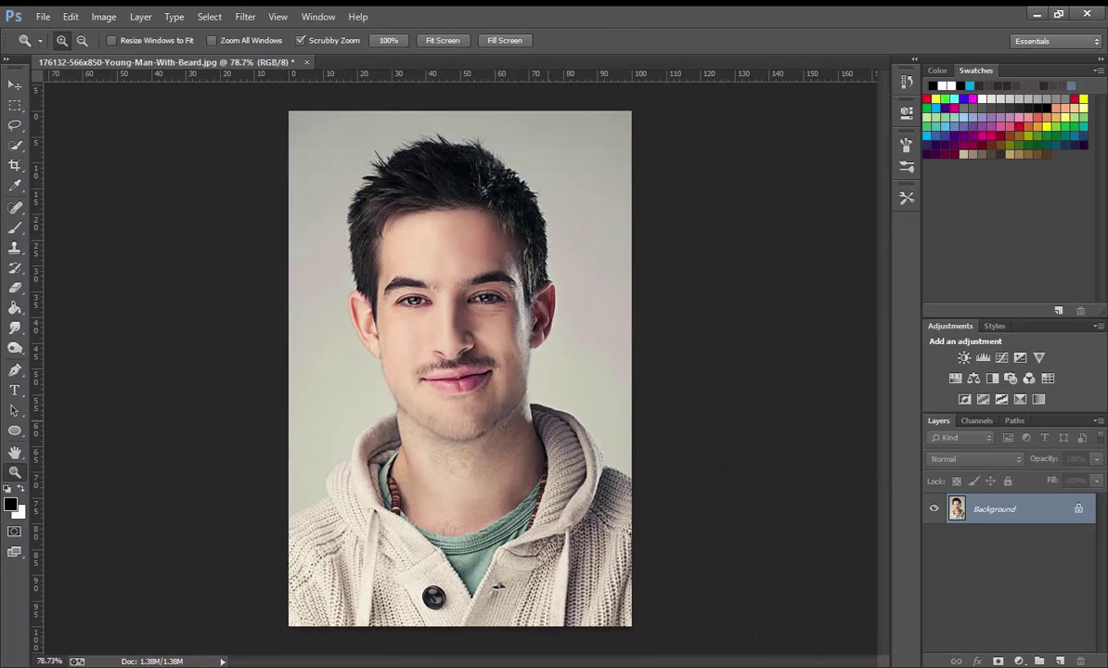
drag(464, 223, 436, 223)
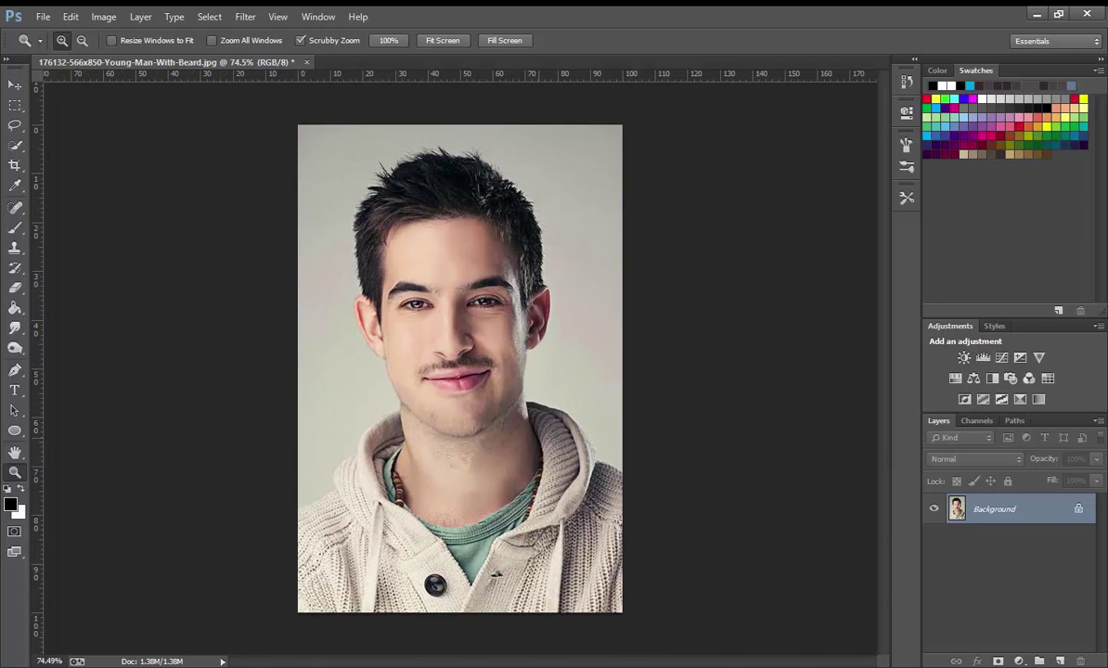